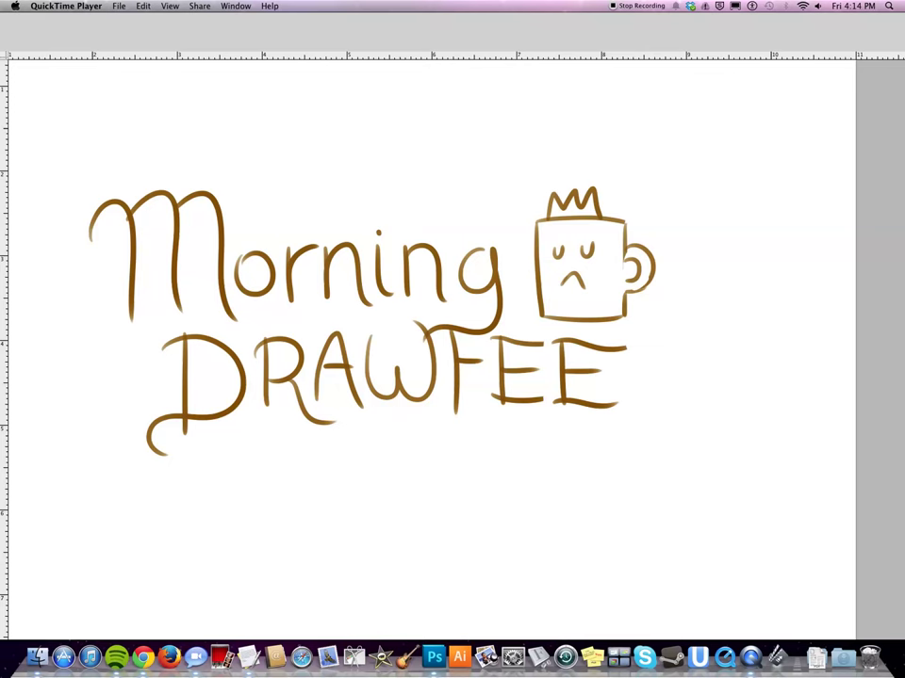
- Hide the Morning Drawfee title layer and add a new empty Layer 6 for sketching
click(413, 143)
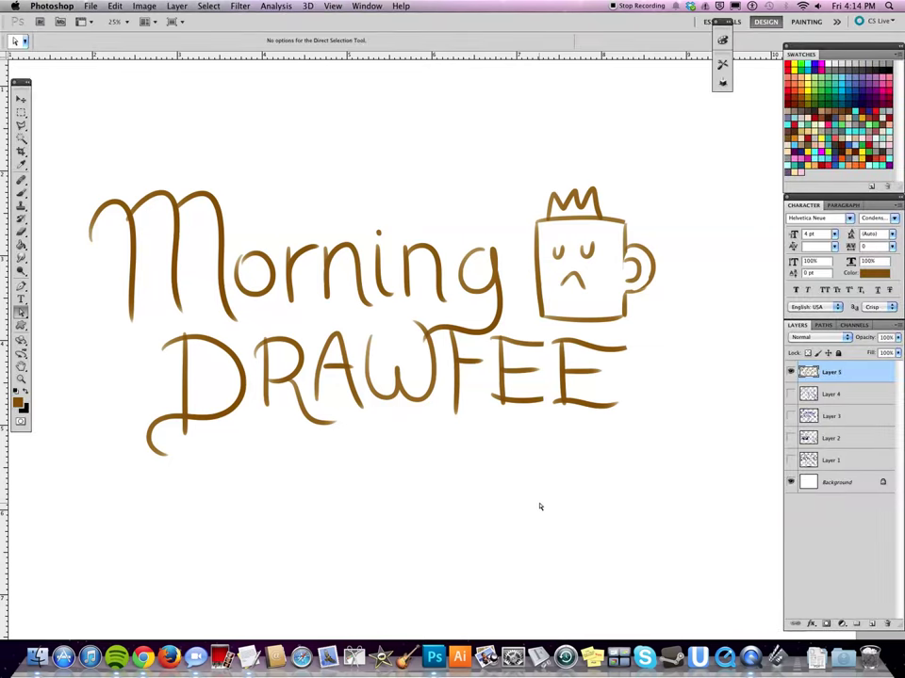
drag(483, 464, 484, 465)
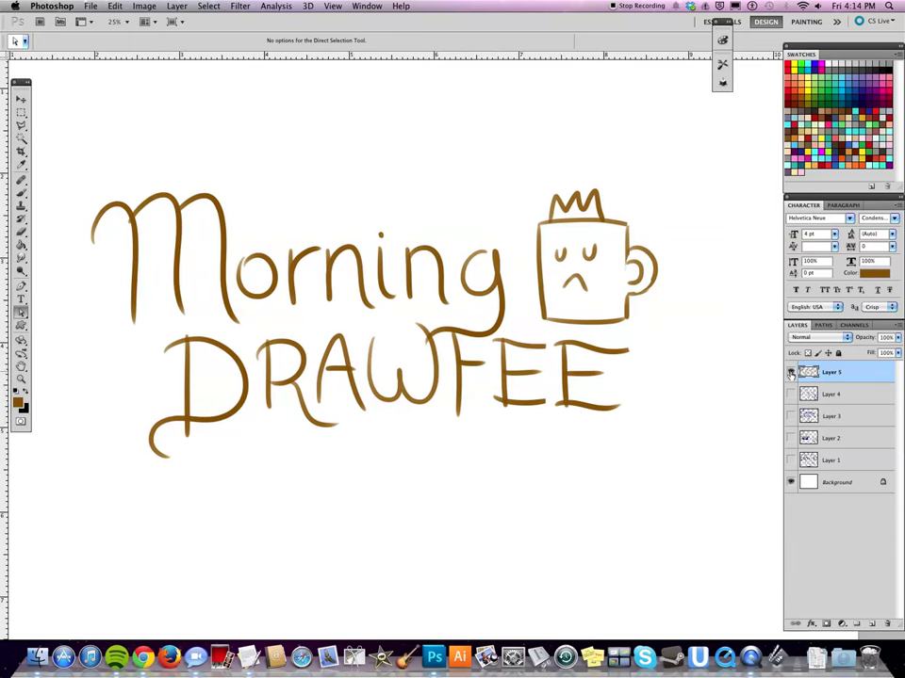
click(791, 373)
click(874, 624)
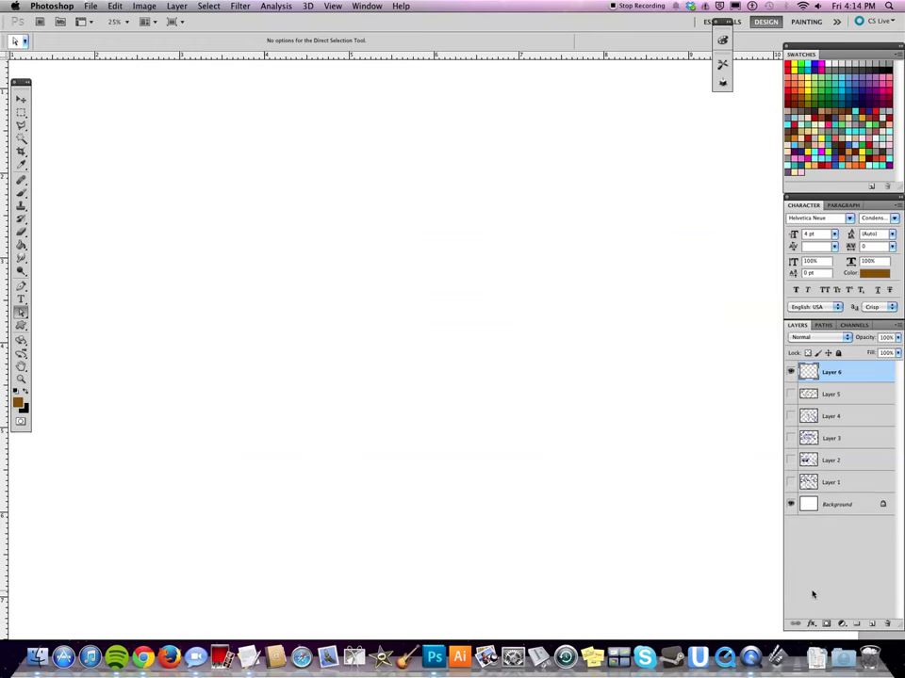
key(b)
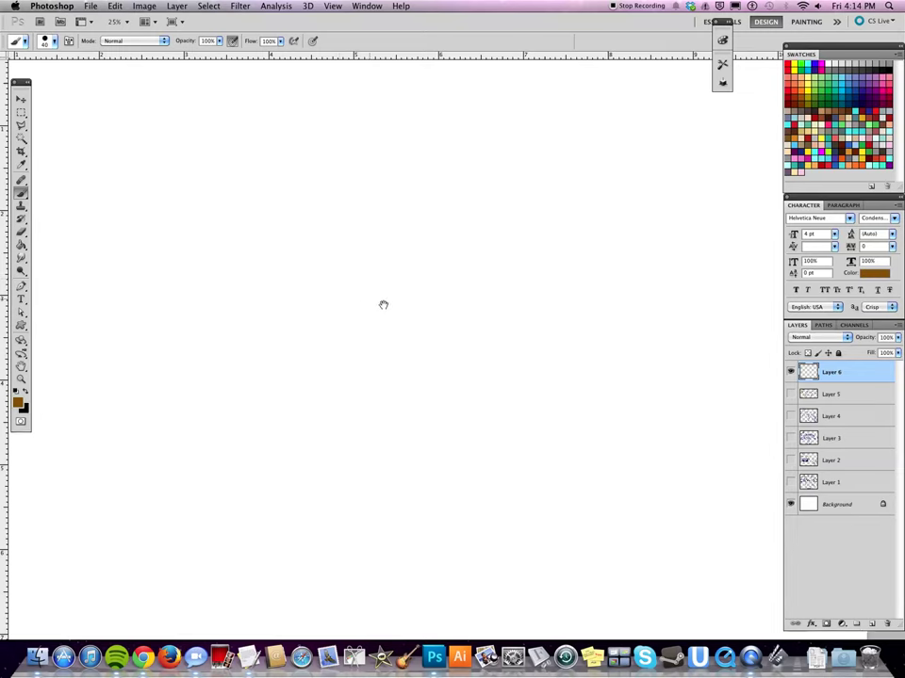
- Draw the corn cob's left edge and a husk leaf on its left, trimming the right edge
drag(359, 295, 479, 368)
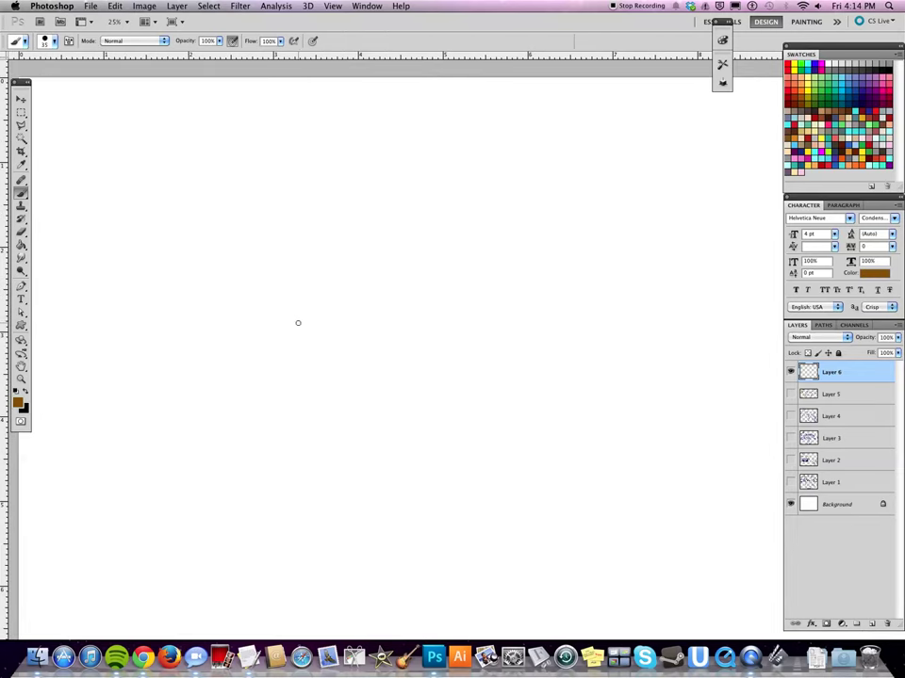
mouse_move(212, 348)
mouse_down()
mouse_move(232, 228)
mouse_move(260, 187)
mouse_move(289, 182)
mouse_move(312, 247)
mouse_move(316, 367)
mouse_up()
drag(214, 361, 212, 377)
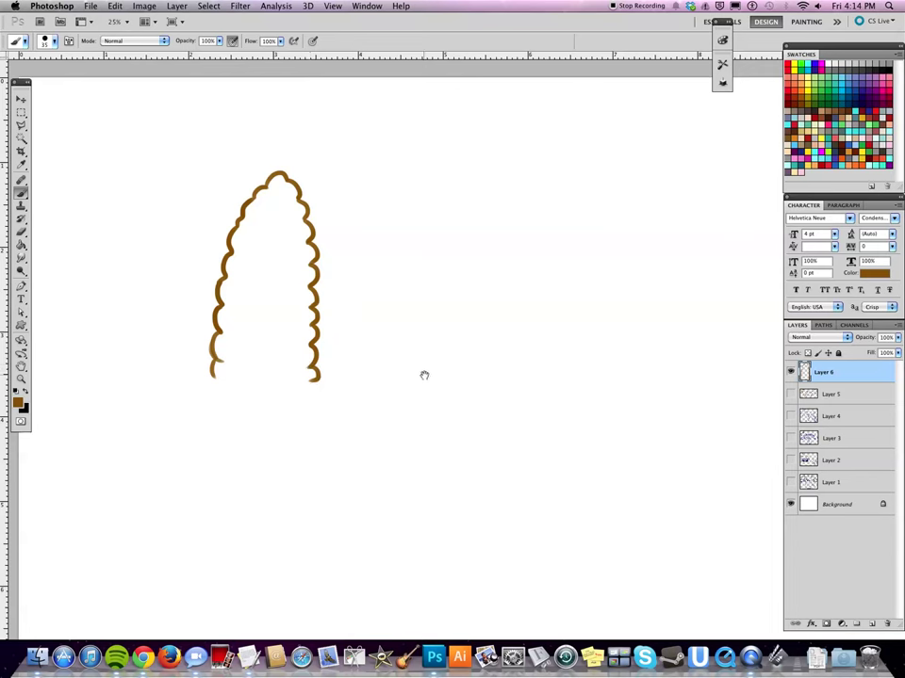
drag(424, 375, 431, 365)
drag(213, 382, 228, 249)
key(e)
mouse_move(321, 368)
mouse_down()
mouse_move(330, 348)
mouse_move(323, 316)
mouse_up()
key(b)
- Draw the pointed right husk leaf, inner leaf lines, and a line beneath the leaves
mouse_move(289, 381)
mouse_down()
mouse_move(364, 241)
mouse_move(377, 237)
mouse_move(364, 368)
mouse_up()
key(ctrl+z)
drag(368, 233, 329, 396)
drag(372, 235, 303, 403)
mouse_move(196, 214)
mouse_down()
mouse_move(213, 350)
mouse_move(242, 428)
mouse_up()
key(super+z)
drag(198, 382, 311, 392)
- Sketch the bowl's sides and bottom with a zigzag pattern inside
key(e)
key(b)
drag(191, 384, 297, 435)
drag(352, 386, 328, 435)
mouse_move(203, 396)
mouse_down()
mouse_move(222, 395)
mouse_move(247, 432)
mouse_move(273, 396)
mouse_move(294, 436)
mouse_move(348, 388)
mouse_up()
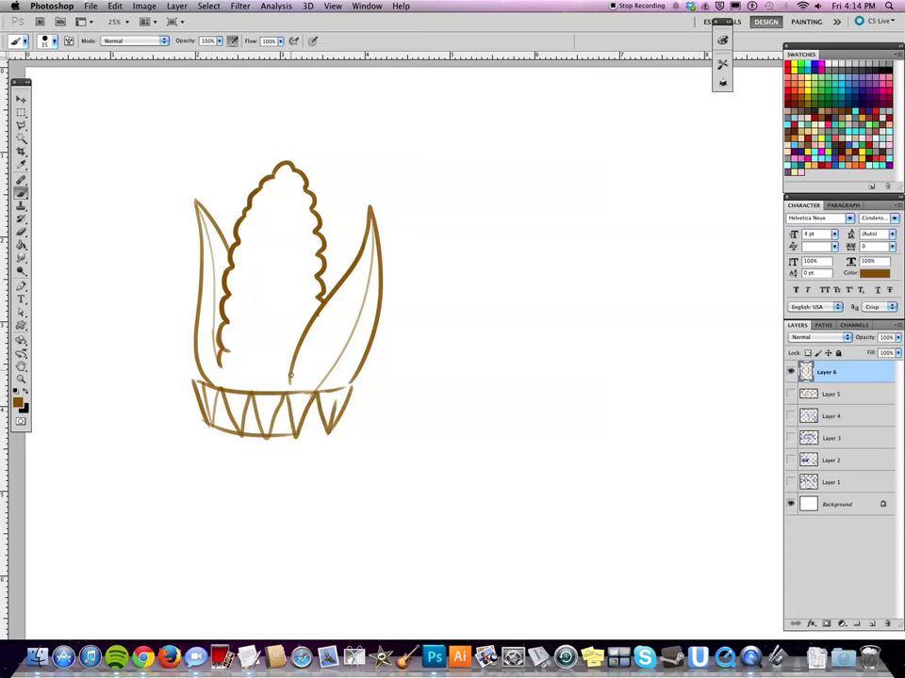
- Extend the zigzag, close the bowl's bottom and right side, and add an inner husk leaf
mouse_move(219, 356)
mouse_down()
mouse_move(223, 379)
mouse_move(209, 381)
mouse_up()
drag(294, 437, 330, 435)
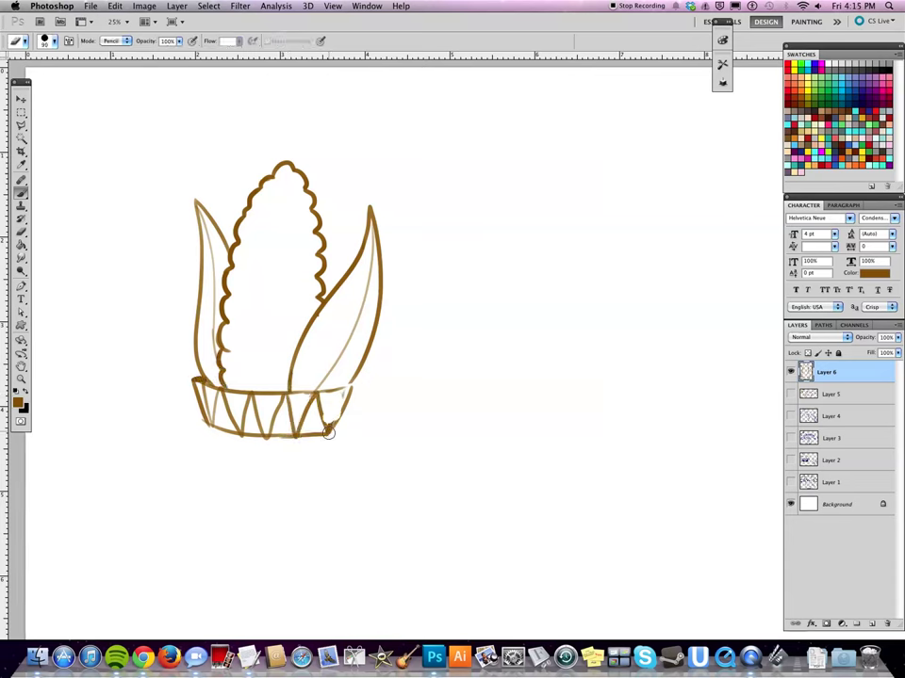
drag(350, 388, 331, 433)
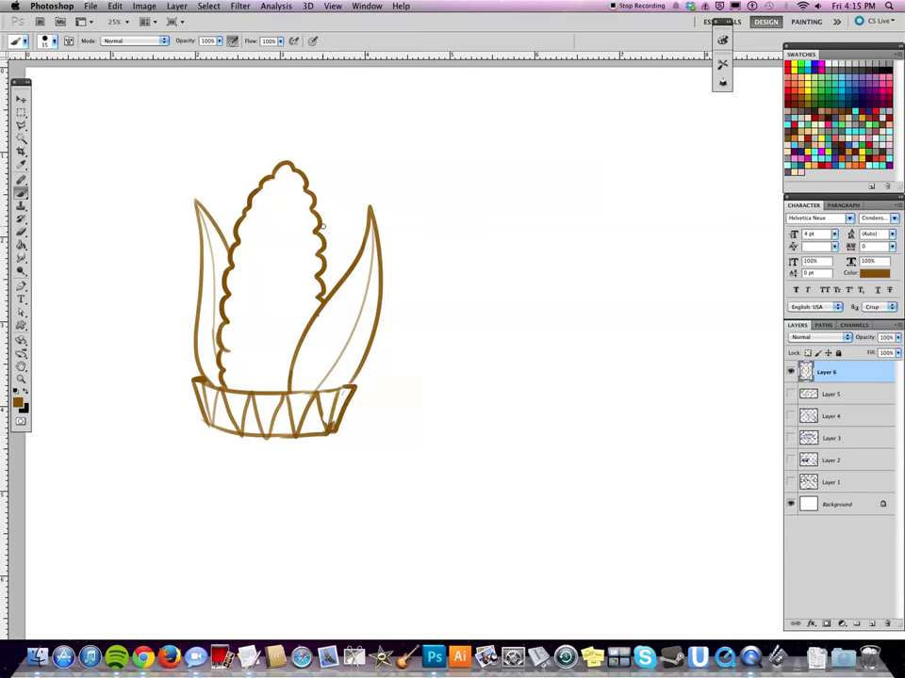
drag(322, 282, 349, 273)
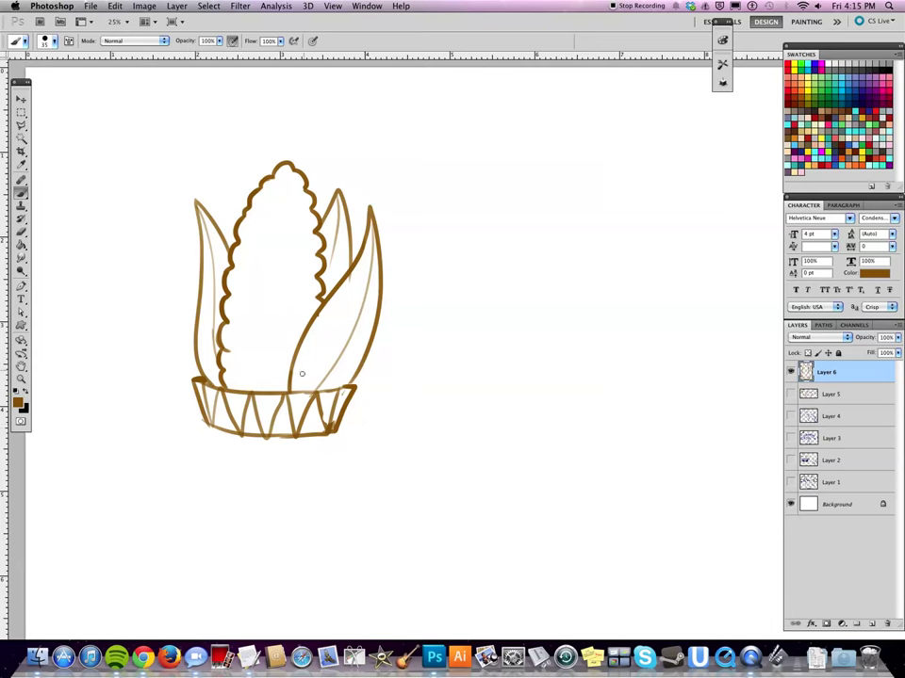
- Paint a thick drooping brown mustache on the corn's face
drag(244, 347, 273, 340)
key(ctrl+z)
mouse_move(247, 303)
mouse_down()
mouse_move(239, 336)
mouse_move(279, 347)
mouse_up()
key(ctrl+z)
key(e)
key(b)
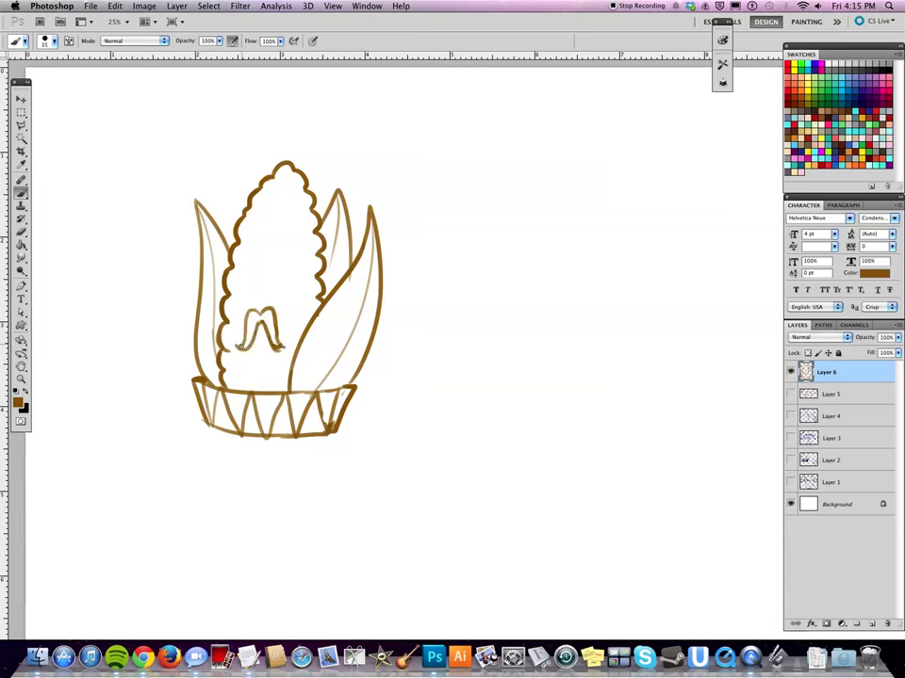
mouse_move(245, 329)
mouse_down()
mouse_move(274, 325)
mouse_move(275, 341)
mouse_up()
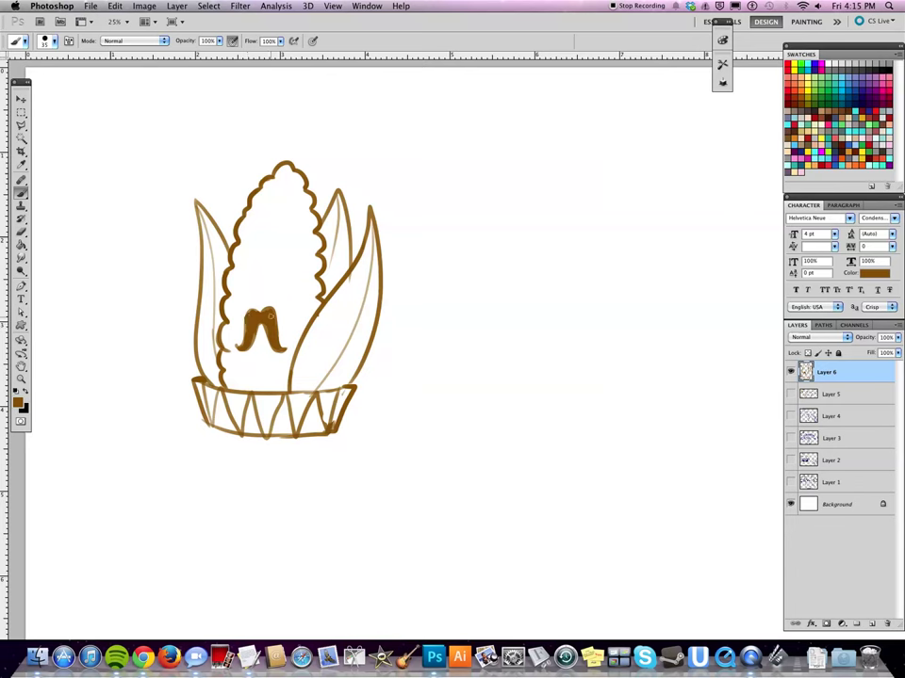
- Add a nose line above the mustache and two eyes with angry brows
mouse_move(256, 286)
mouse_down()
mouse_move(256, 310)
mouse_move(246, 268)
mouse_up()
mouse_move(281, 264)
mouse_down()
mouse_move(251, 270)
mouse_move(289, 252)
mouse_up()
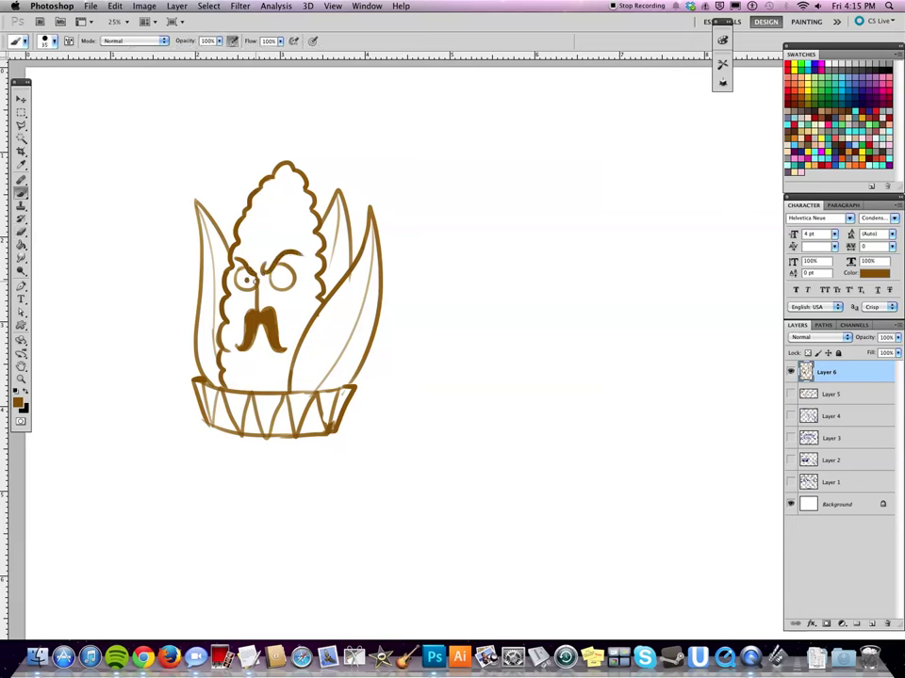
key(e)
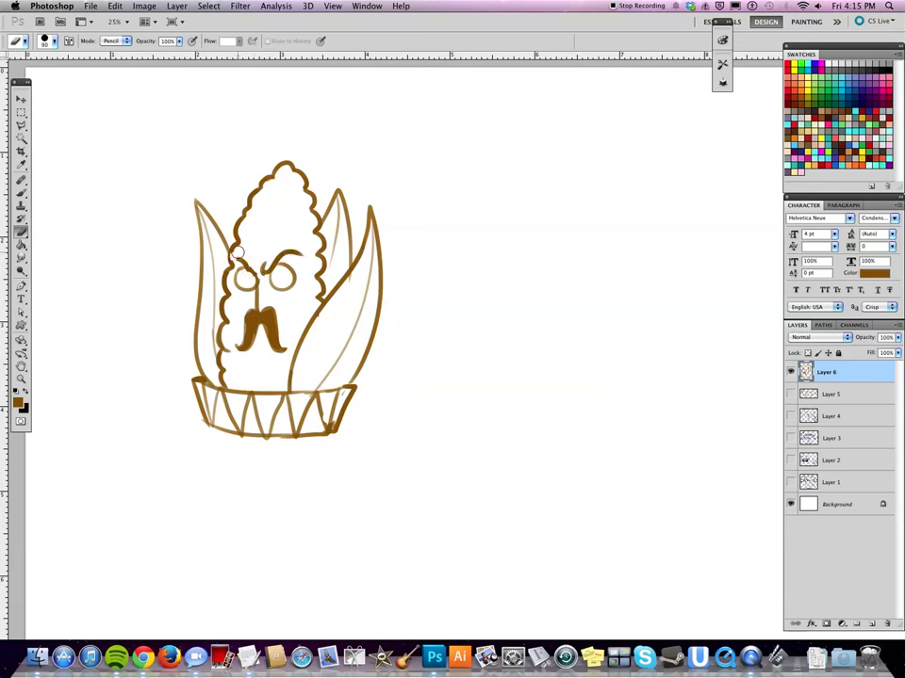
- Draw a curve down the face's left side and scalloped kernel bumps across the cob
key(b)
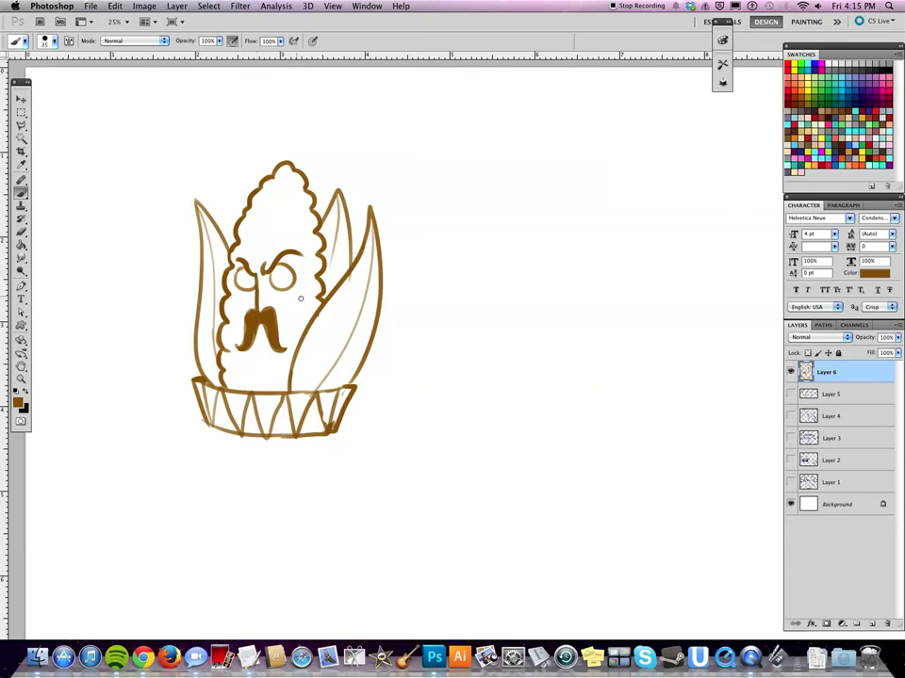
drag(235, 280, 224, 325)
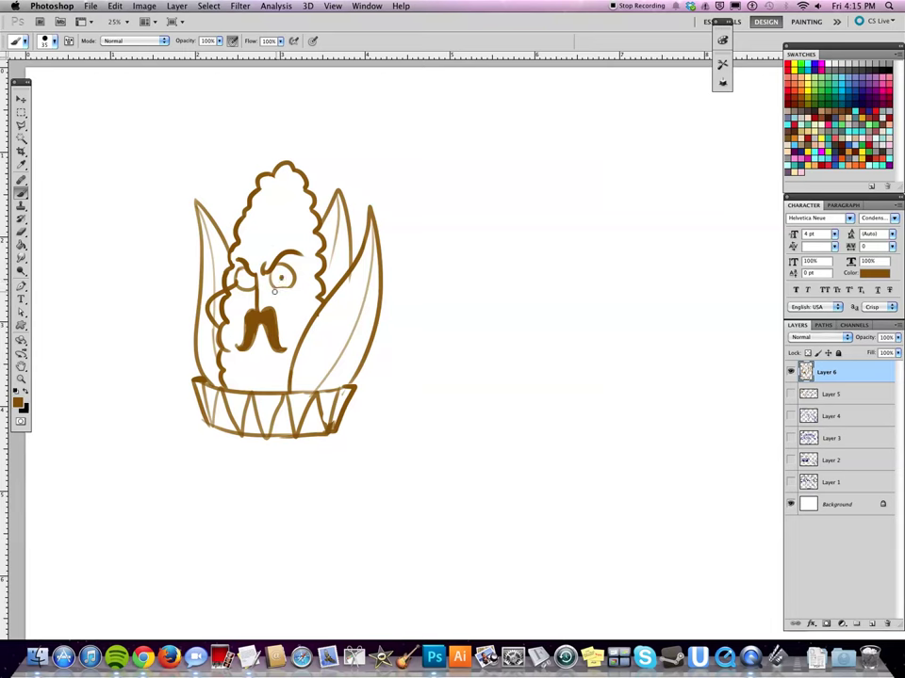
key(e)
key(b)
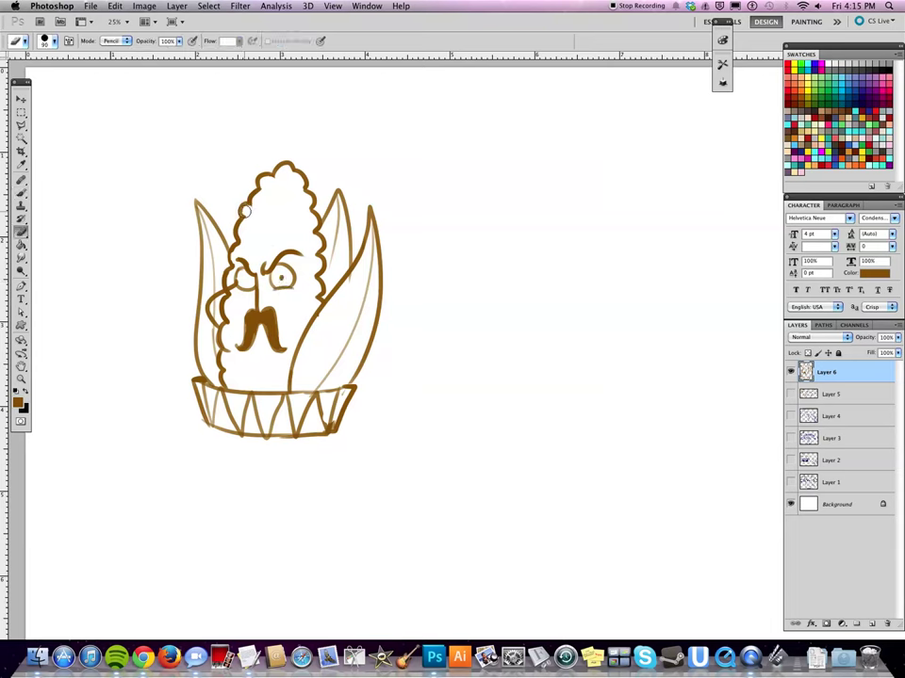
key(ctrl+z)
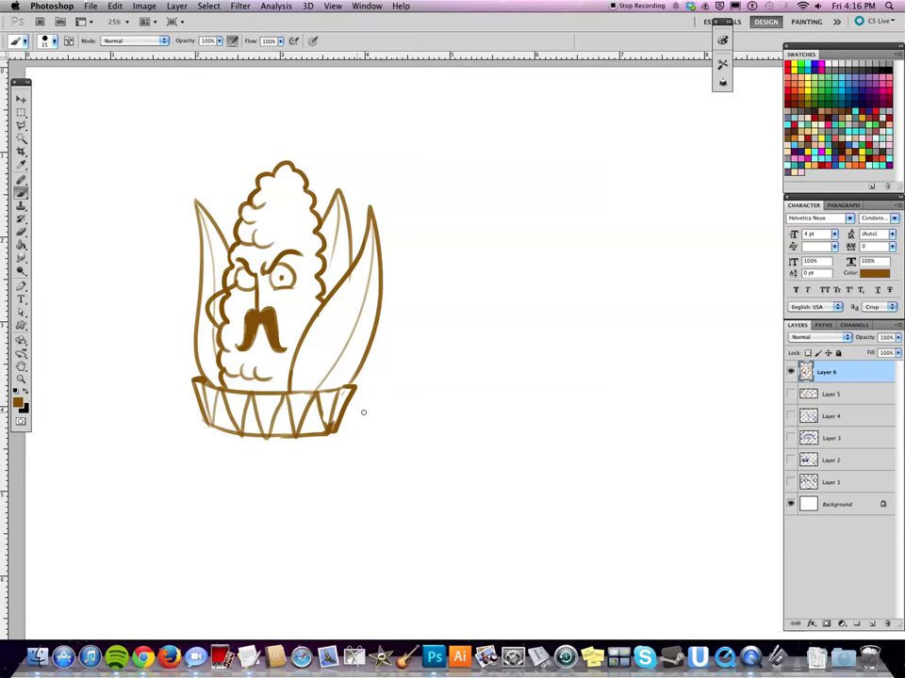
- Scroll the corn near the top of the view and lightly hatch the right brow
scroll(363, 412, down, 2)
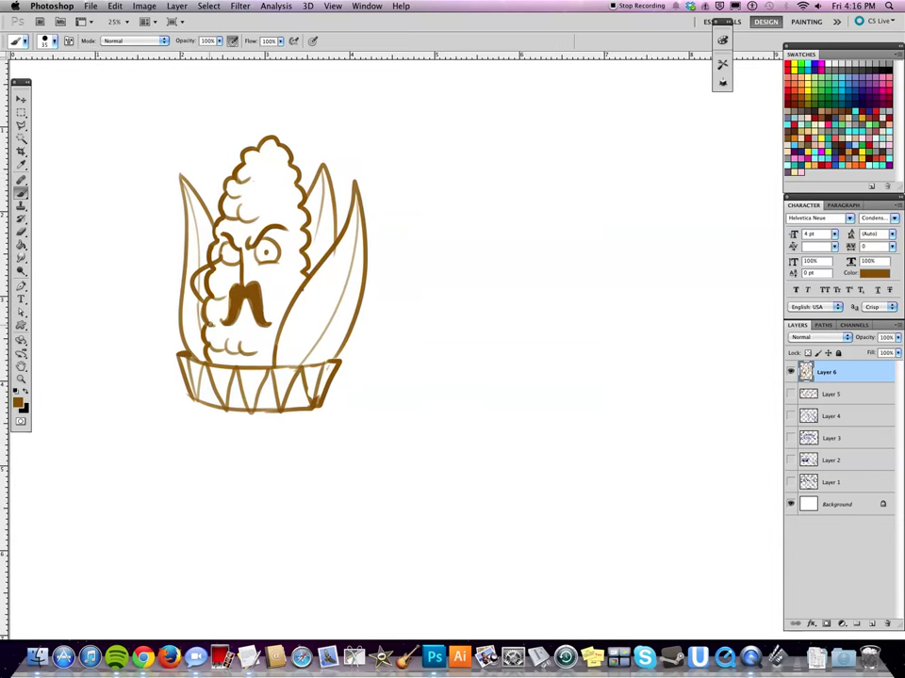
scroll(430, 412, down, 3)
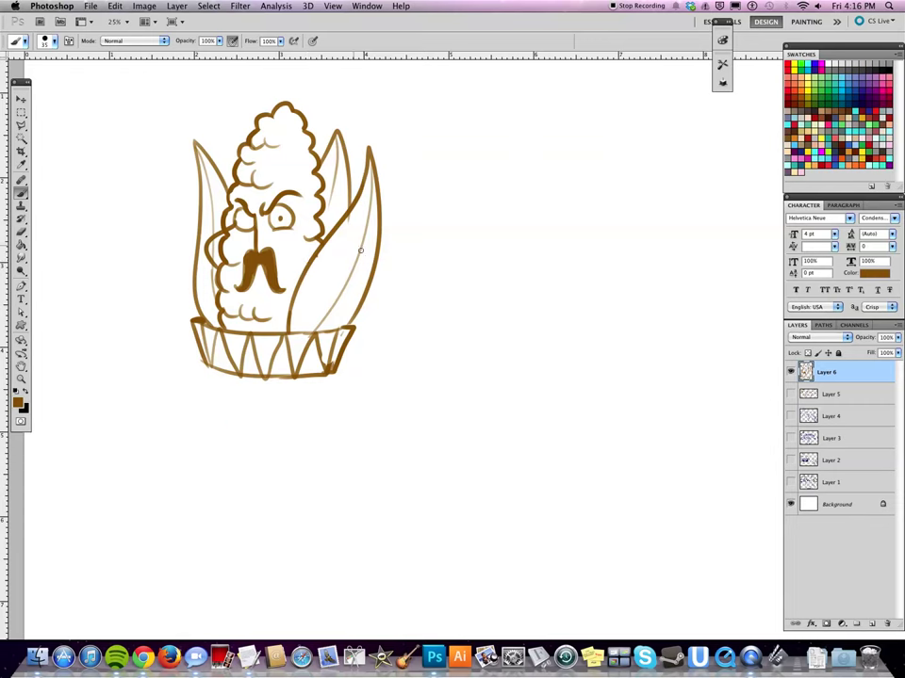
scroll(401, 418, up, 4)
scroll(234, 519, down, 2)
scroll(209, 399, down, 2)
scroll(144, 466, down, 4)
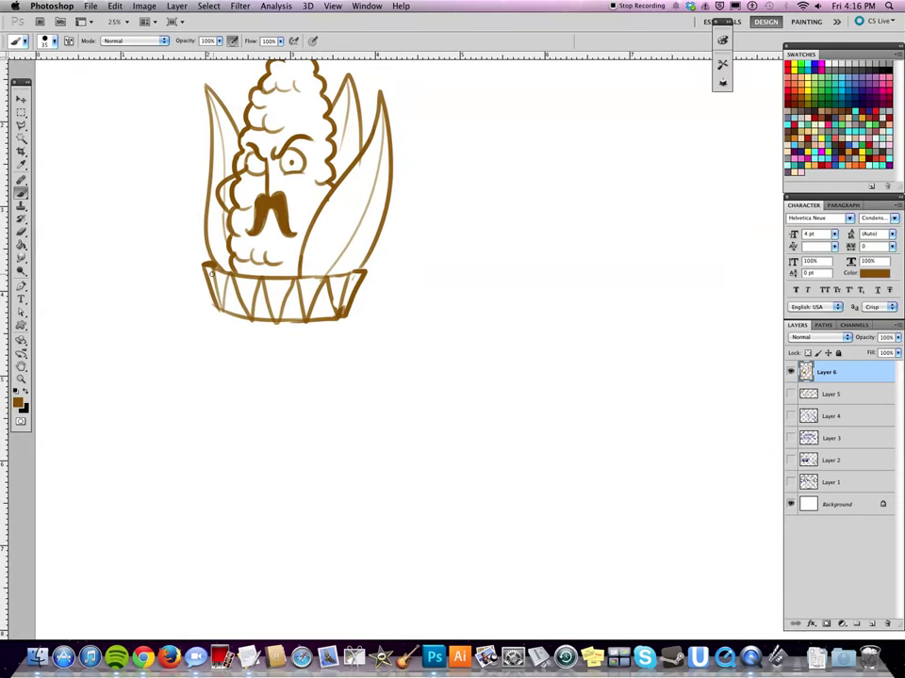
scroll(232, 323, up, 4)
scroll(287, 169, up, 4)
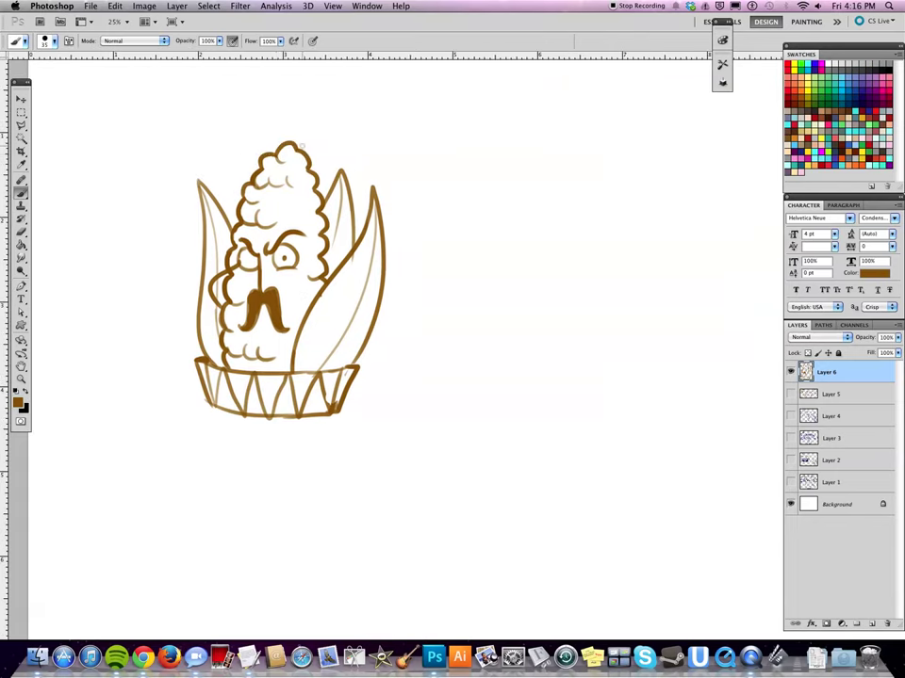
scroll(327, 489, down, 3)
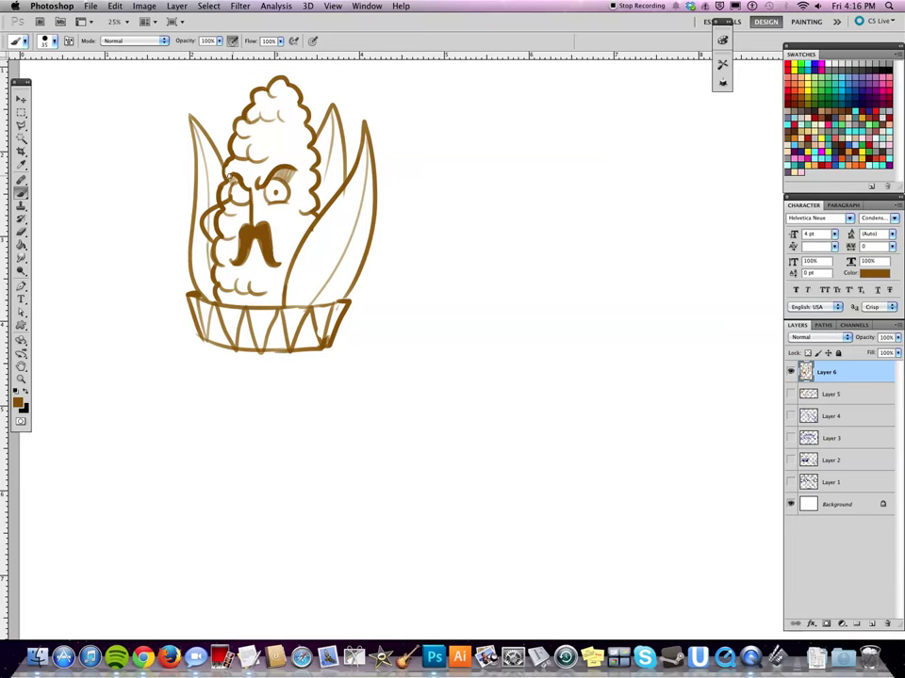
scroll(425, 421, down, 1)
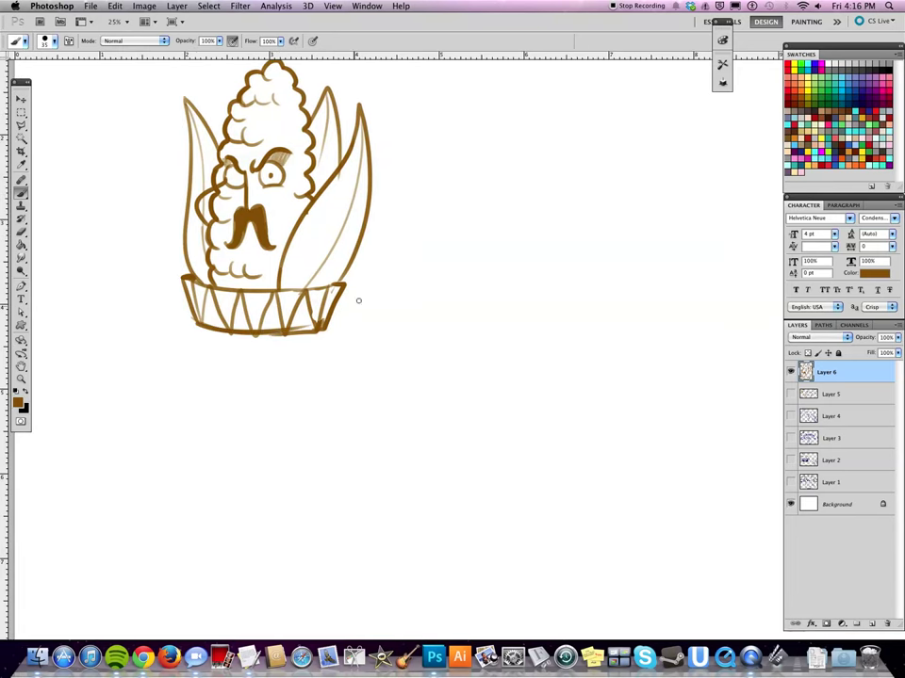
key(e)
key(b)
scroll(311, 338, down, 1)
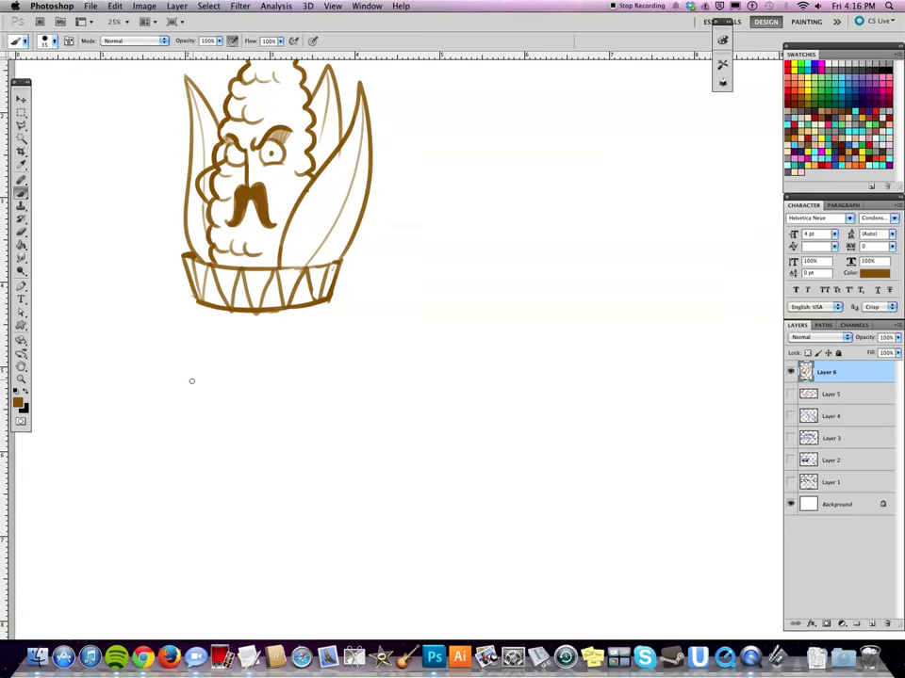
drag(270, 384, 271, 389)
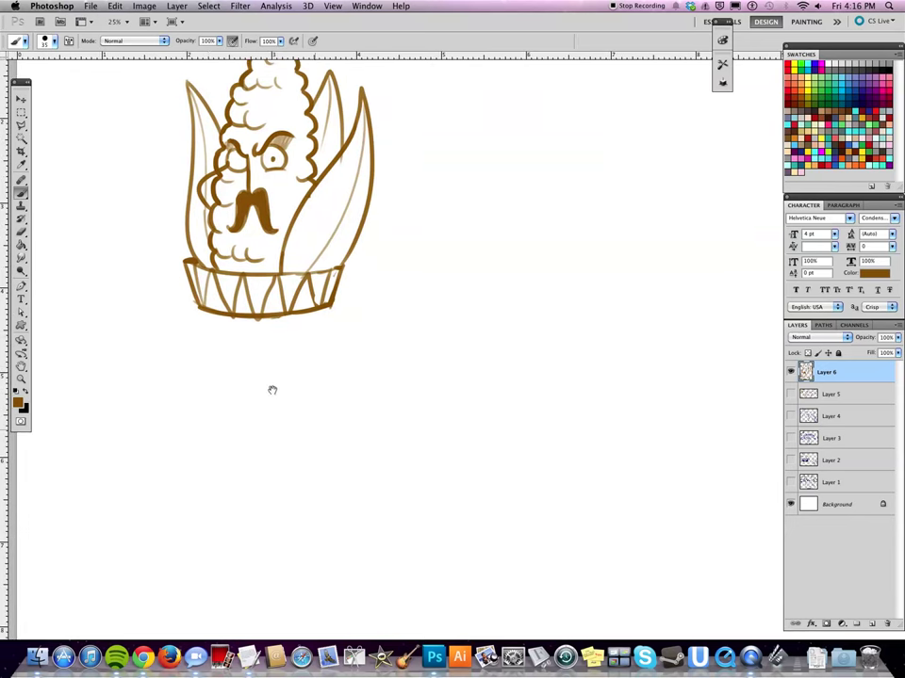
- Dot two buttons below the bowl and draw the body's left curve with a shoulder arc
click(231, 334)
click(233, 358)
drag(193, 308, 251, 389)
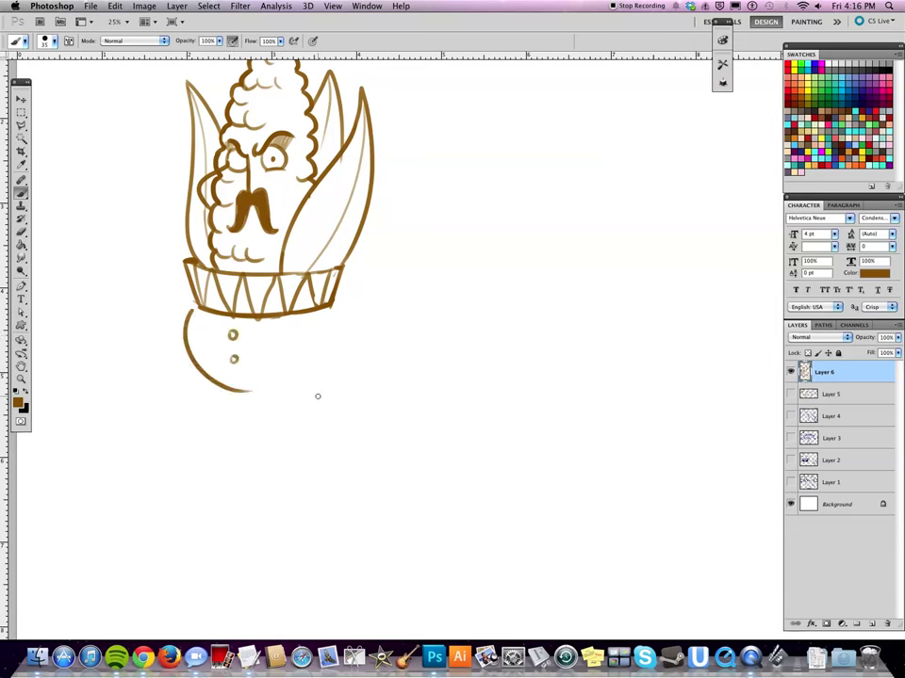
key(ctrl+z)
drag(194, 309, 206, 371)
drag(194, 302, 186, 326)
- Draw a curved right arm and outline the rounded belly below the bowl
mouse_move(319, 313)
mouse_down()
mouse_move(343, 331)
mouse_move(320, 329)
mouse_up()
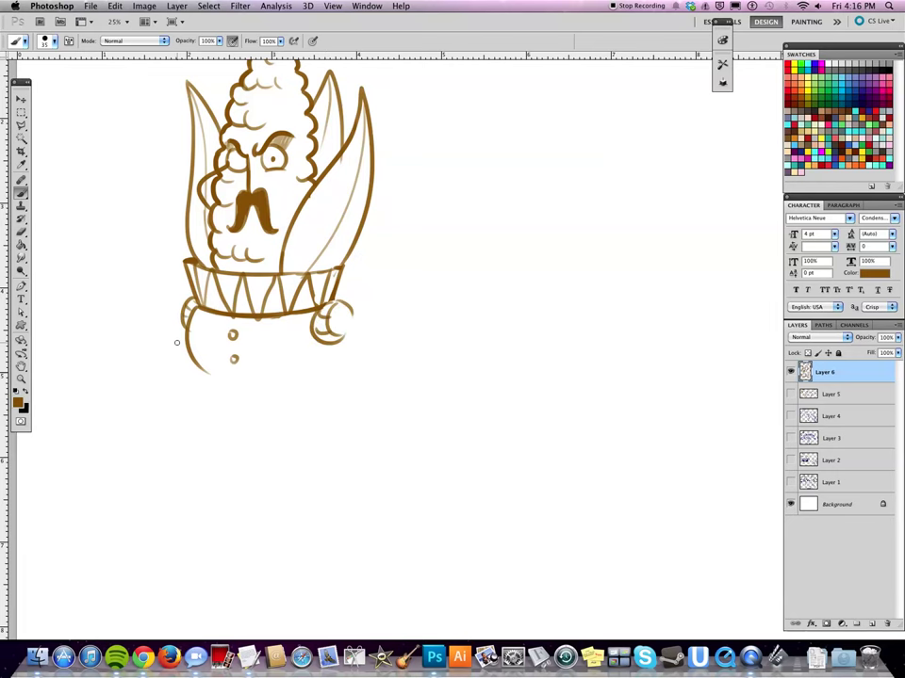
scroll(192, 326, down, 2)
scroll(193, 326, left, 2)
mouse_move(235, 351)
mouse_down()
mouse_move(312, 359)
mouse_move(343, 339)
mouse_up()
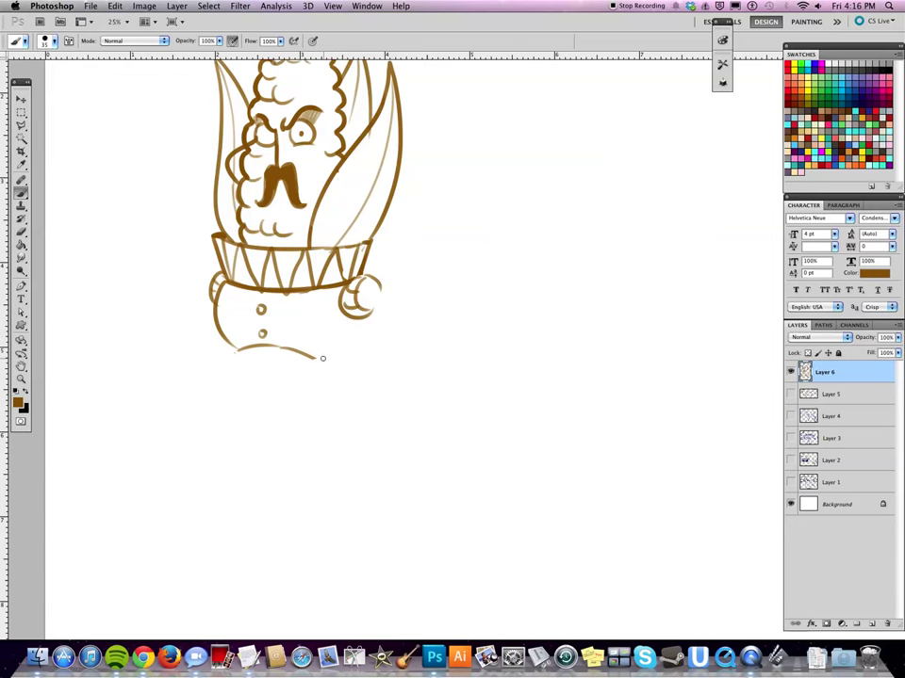
drag(400, 363, 408, 340)
mouse_move(373, 277)
mouse_down()
mouse_move(454, 307)
mouse_move(373, 334)
mouse_move(426, 302)
mouse_move(349, 334)
mouse_move(444, 303)
mouse_move(400, 343)
mouse_move(377, 324)
mouse_move(419, 308)
mouse_up()
key(ctrl+z)
- Draw the sleeve's lower edge and hatch the inside of the sleeve
key(e)
key(b)
drag(348, 345, 358, 379)
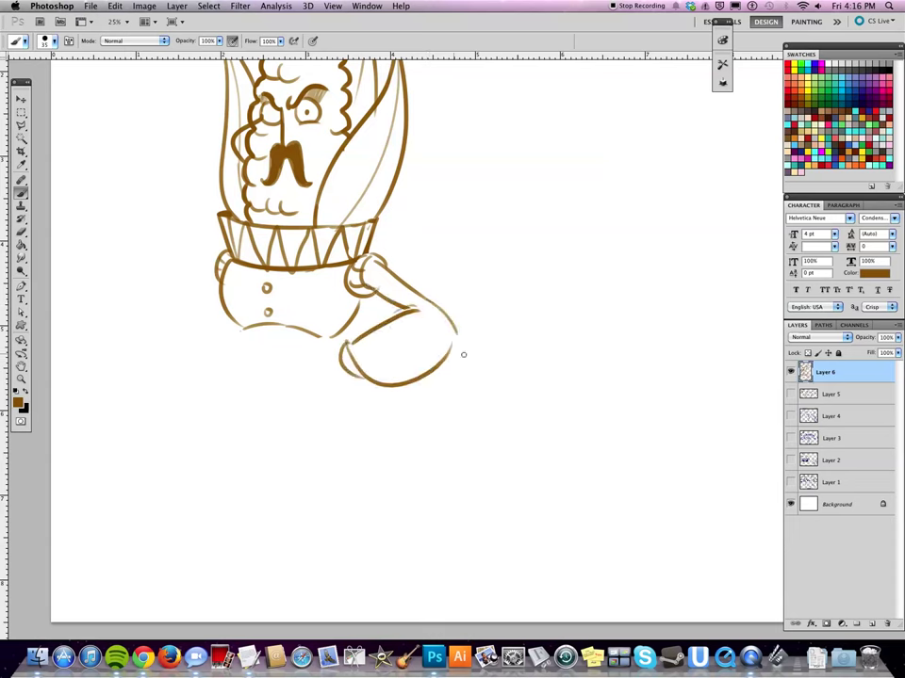
mouse_move(415, 338)
mouse_down()
mouse_move(353, 363)
mouse_move(363, 367)
mouse_up()
drag(432, 358, 373, 369)
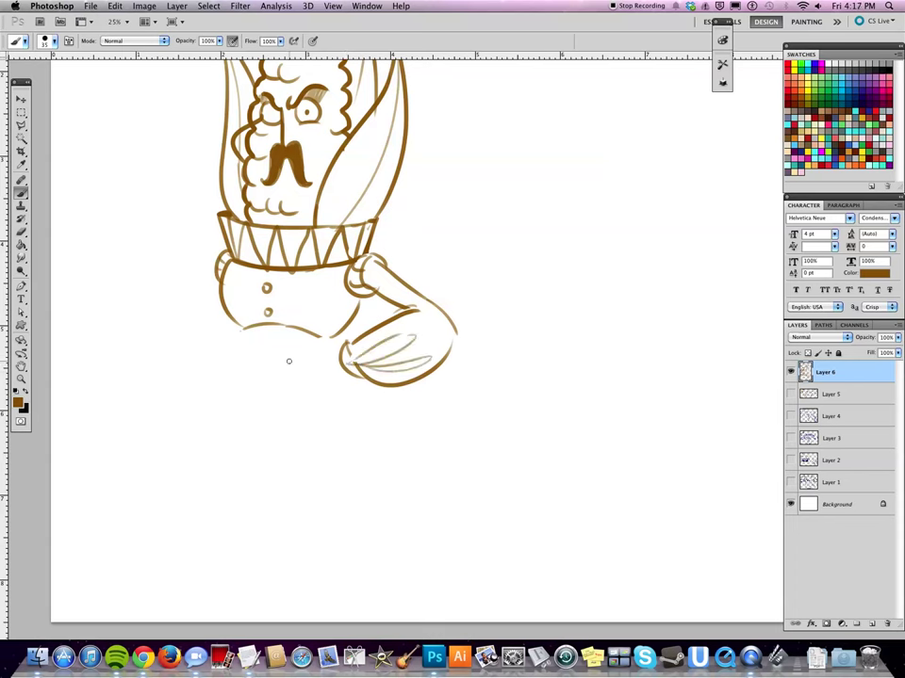
- Draw shorter curving left and right side lines for the body
drag(212, 274, 168, 349)
key(ctrl+z)
drag(245, 328, 240, 401)
drag(320, 336, 330, 397)
key(ctrl+z)
key(ctrl+z)
drag(321, 339, 319, 384)
drag(243, 325, 249, 358)
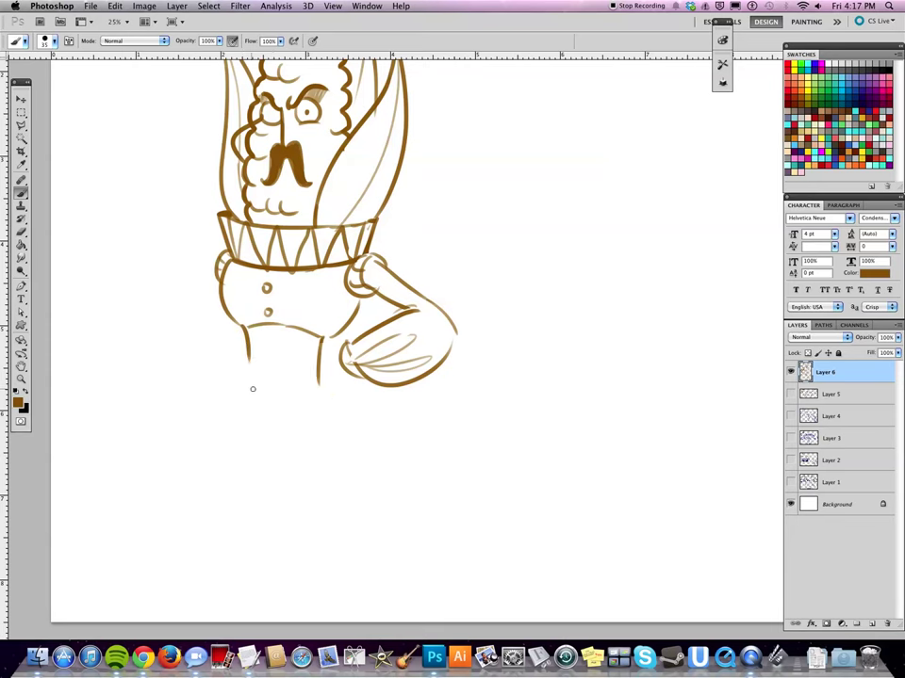
scroll(406, 396, up, 1)
- Add a curled cuff on the hip hand and an arm reaching out to the left
mouse_move(325, 341)
mouse_down()
mouse_move(314, 374)
mouse_move(341, 362)
mouse_up()
key(z)
key(a)
key(b)
drag(216, 275, 122, 343)
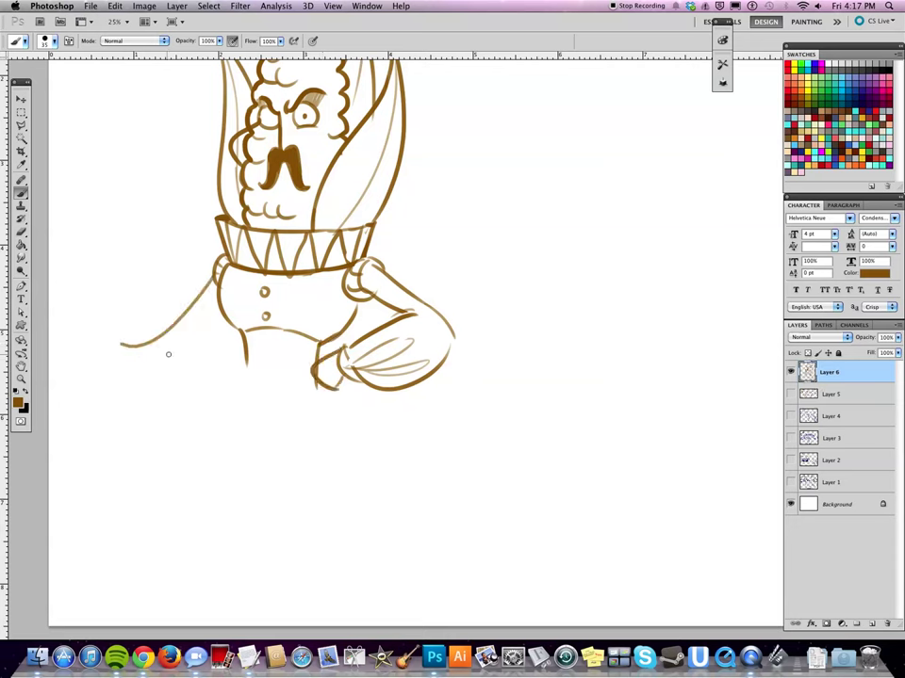
key(ctrl+z)
mouse_move(217, 274)
mouse_down()
mouse_move(120, 328)
mouse_move(93, 362)
mouse_move(104, 364)
mouse_move(83, 363)
mouse_move(113, 345)
mouse_move(123, 364)
mouse_move(212, 322)
mouse_up()
key(ctrl+z)
- Draw a long two-edged cane down from the gentleman's hand, with fingers gripping its top
drag(99, 346, 100, 572)
key(ctrl+z)
drag(99, 344, 100, 572)
drag(117, 352, 115, 382)
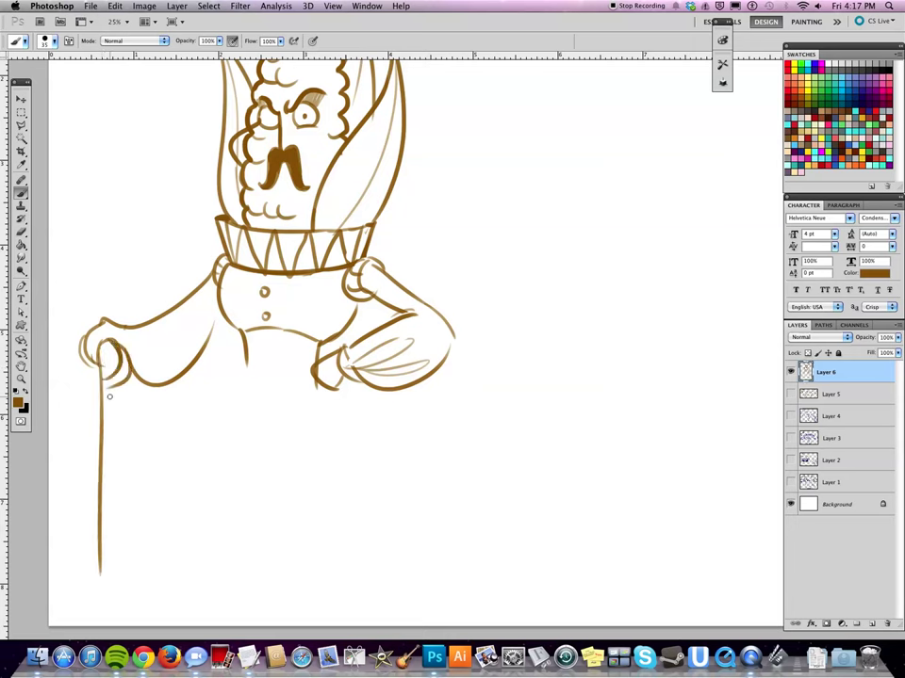
drag(111, 379, 102, 579)
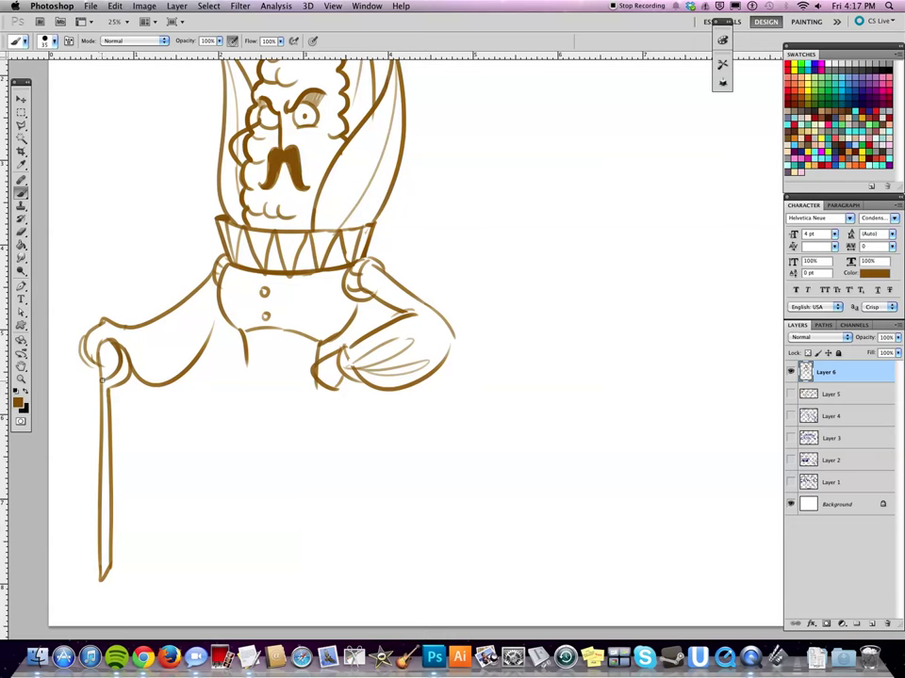
- Erase the old arm and redraw the upper and lower arm as smoother curves
key(e)
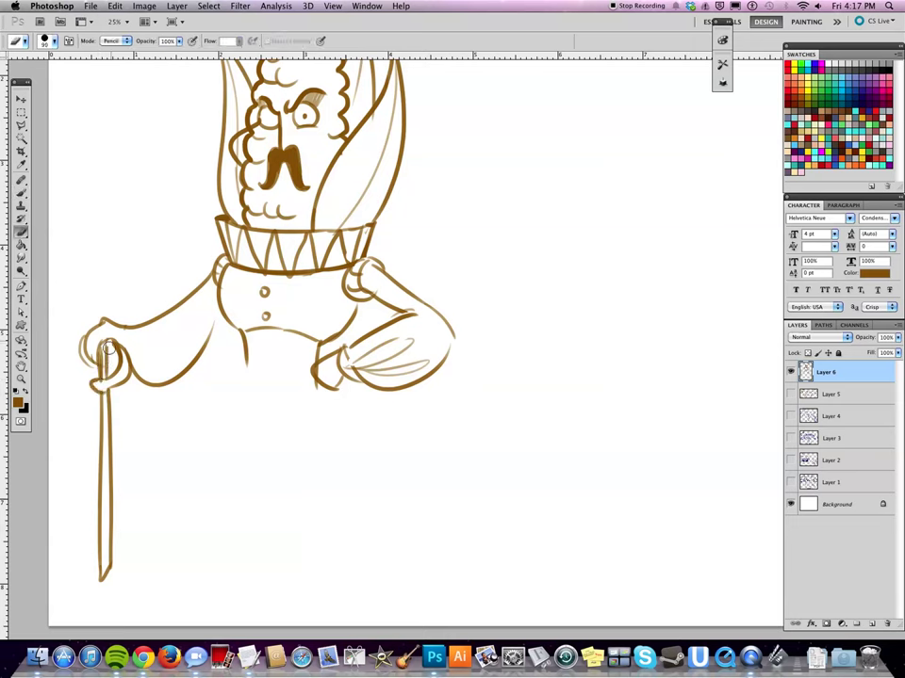
key(b)
key(e)
key(b)
key(e)
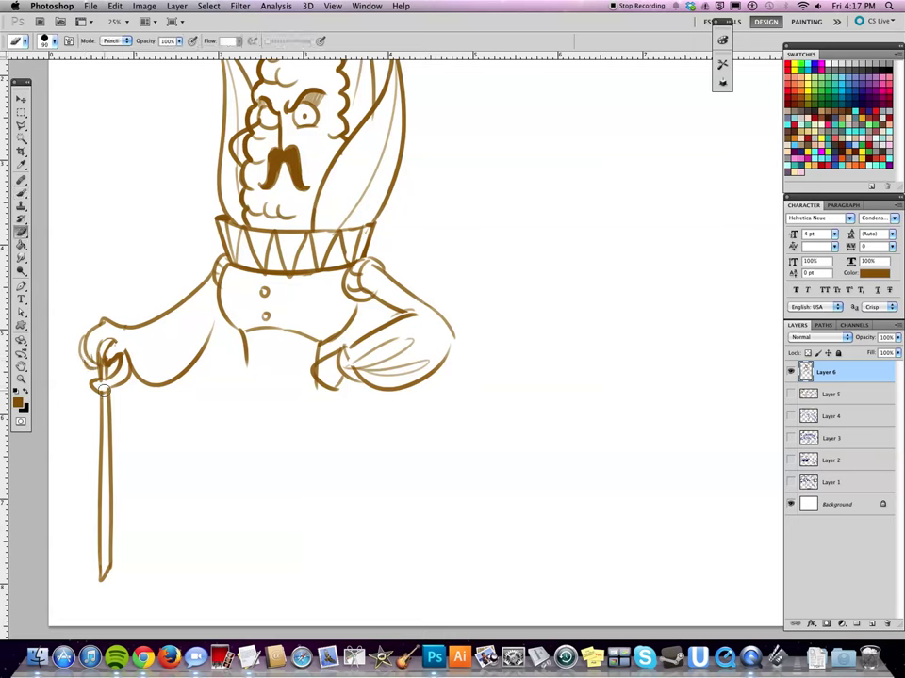
key(b)
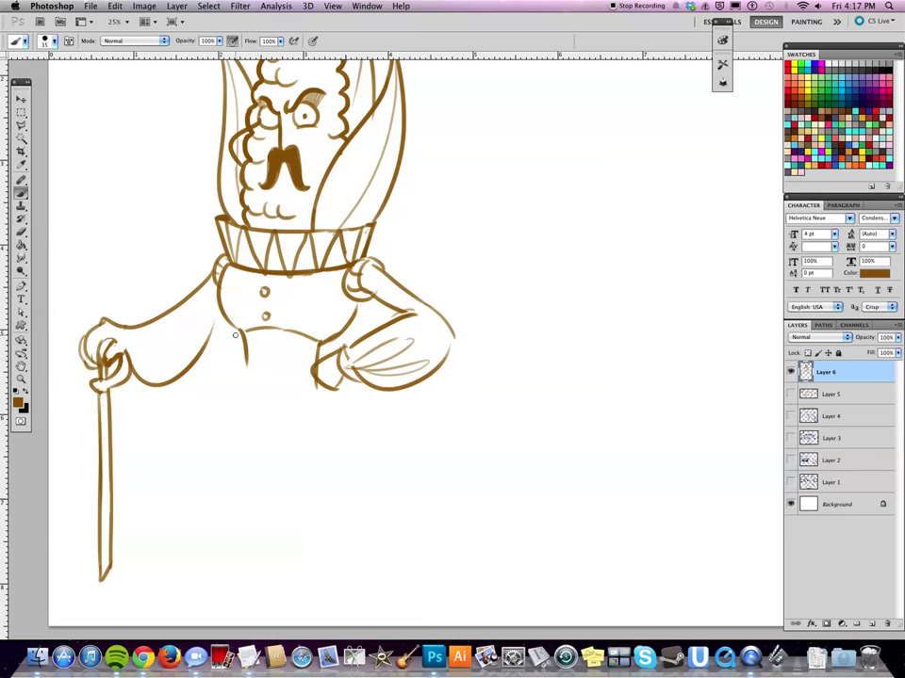
key(e)
drag(113, 324, 215, 281)
key(b)
key(e)
key(b)
drag(96, 328, 219, 283)
key(ctrl+z)
mouse_move(132, 384)
mouse_down()
mouse_move(231, 332)
mouse_move(226, 353)
mouse_up()
key(e)
key(b)
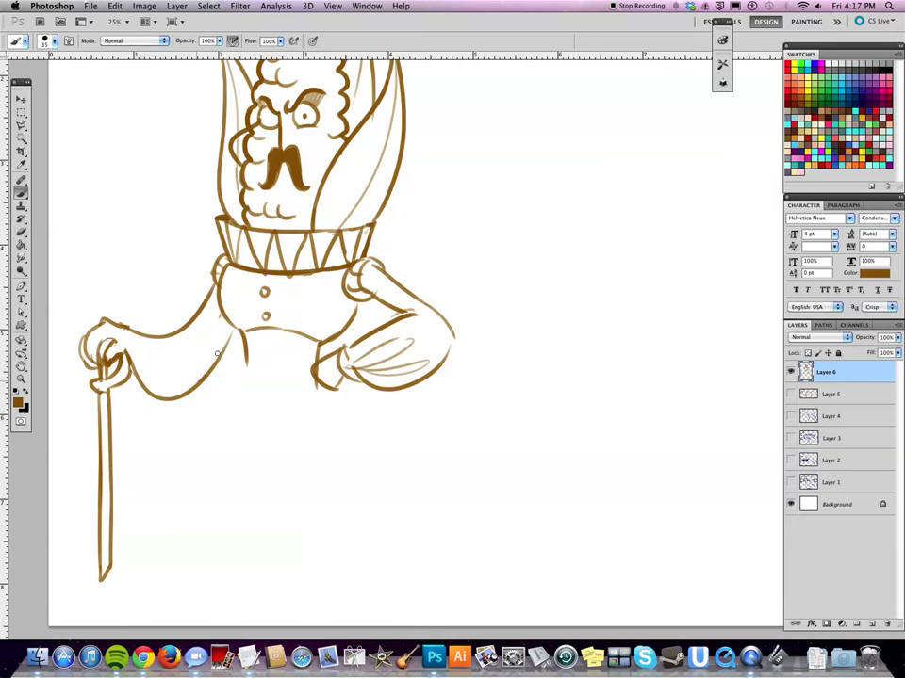
- Draw puffy breeches with bulging left and right sides and a bottom edge
scroll(430, 408, down, 2)
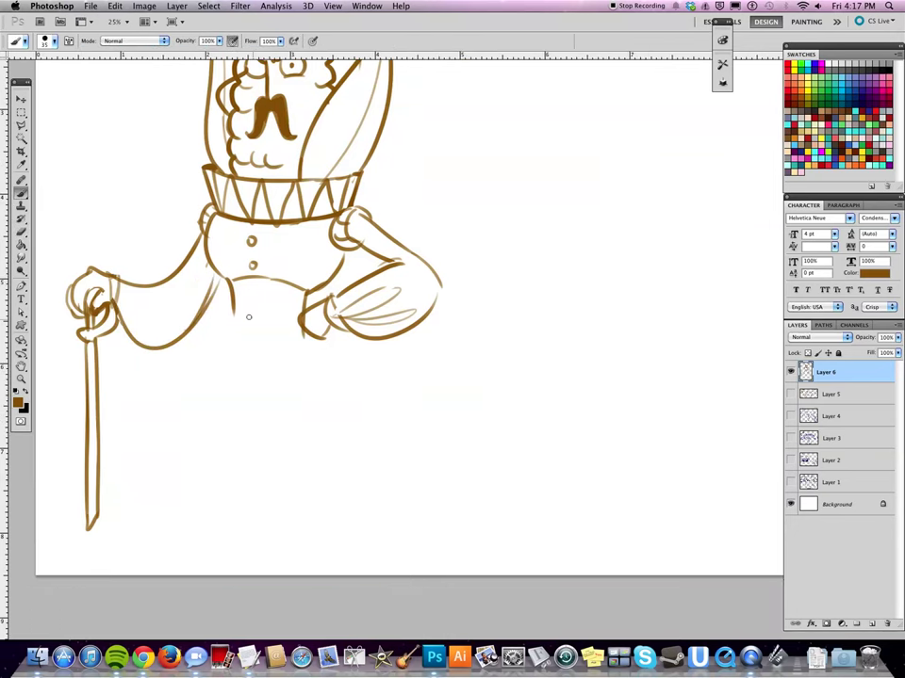
drag(229, 283, 241, 506)
key(ctrl+z)
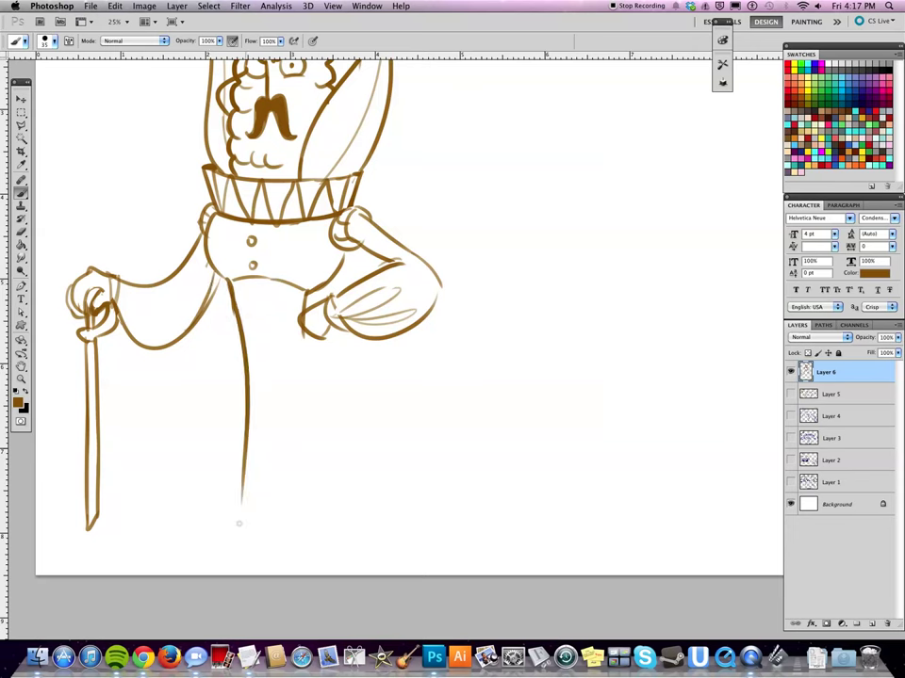
key(ctrl+z)
drag(212, 316, 243, 447)
key(ctrl+z)
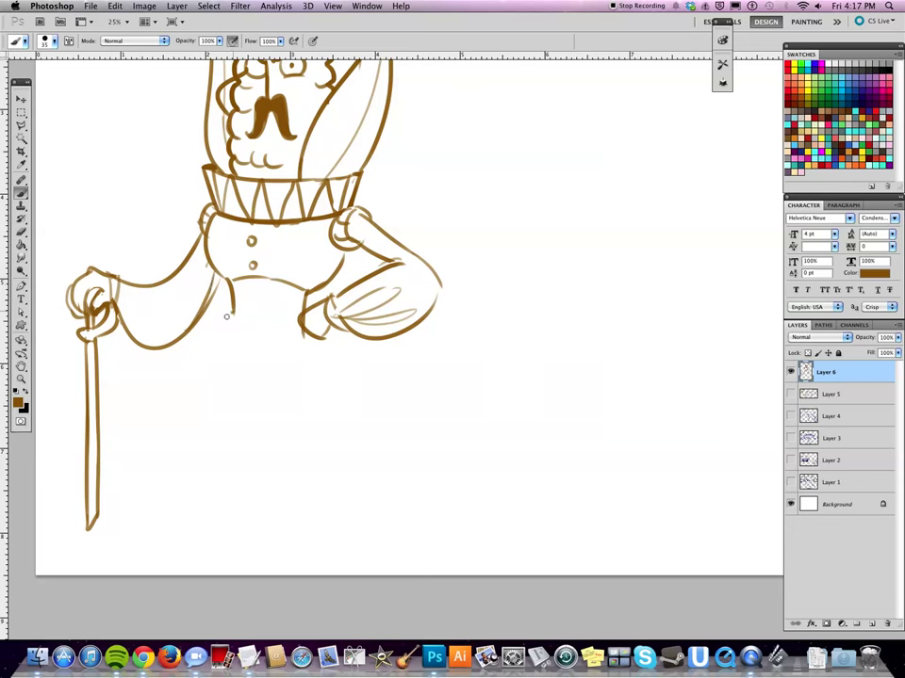
drag(233, 313, 231, 435)
drag(330, 338, 319, 399)
key(ctrl+z)
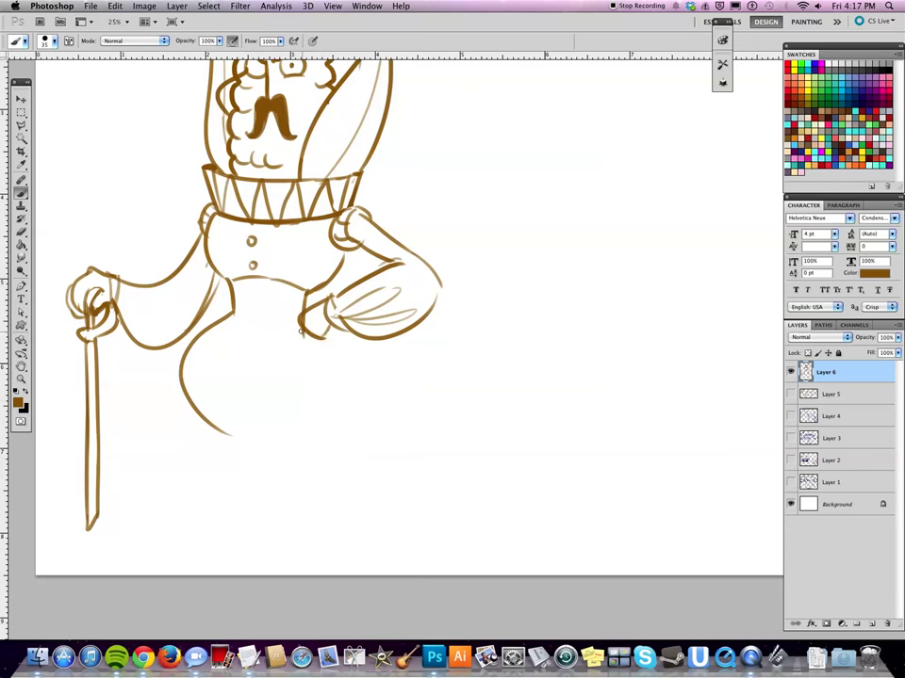
drag(330, 337, 304, 440)
mouse_move(219, 433)
mouse_down()
mouse_move(273, 442)
mouse_move(253, 417)
mouse_move(315, 440)
mouse_up()
key(e)
key(b)
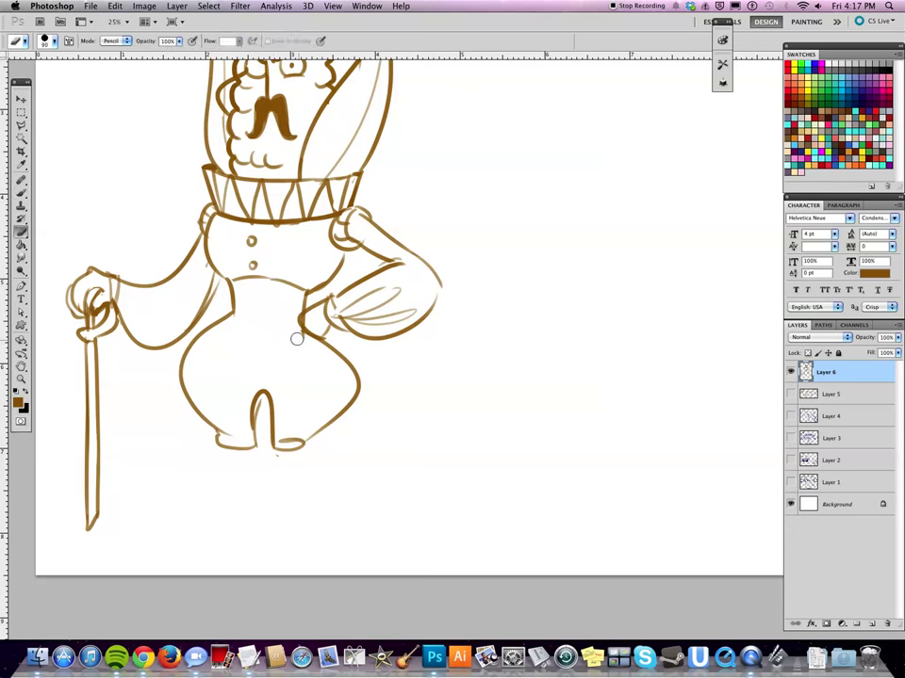
- Add a belt line at the waist and a third button on the belly
drag(238, 318, 299, 314)
key(e)
scroll(299, 292, up, 2)
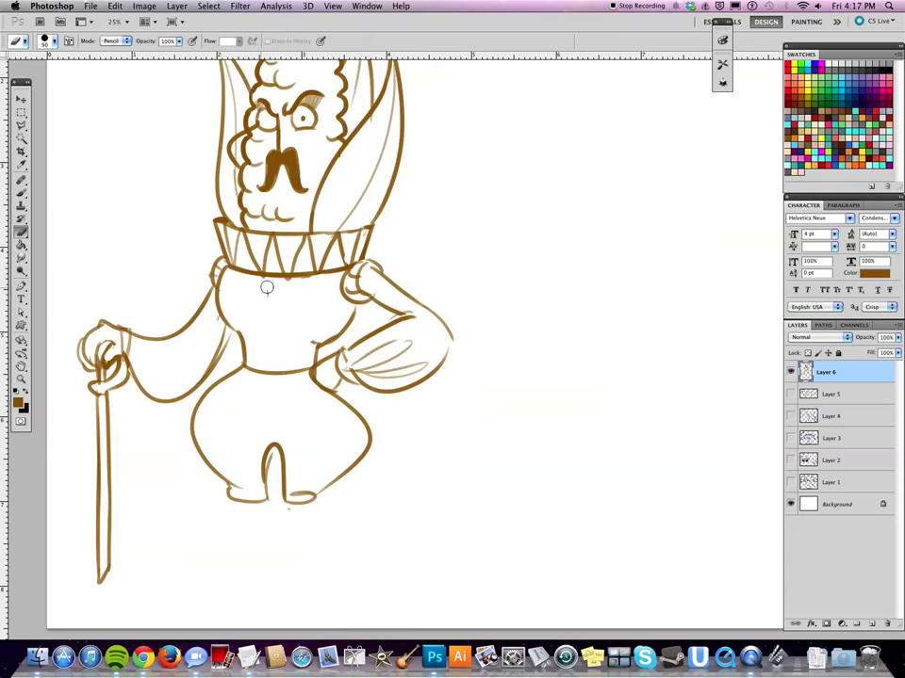
key(b)
drag(267, 339, 265, 339)
- Draw two thin legs below the breeches and trim the shoe outlines
scroll(438, 323, down, 3)
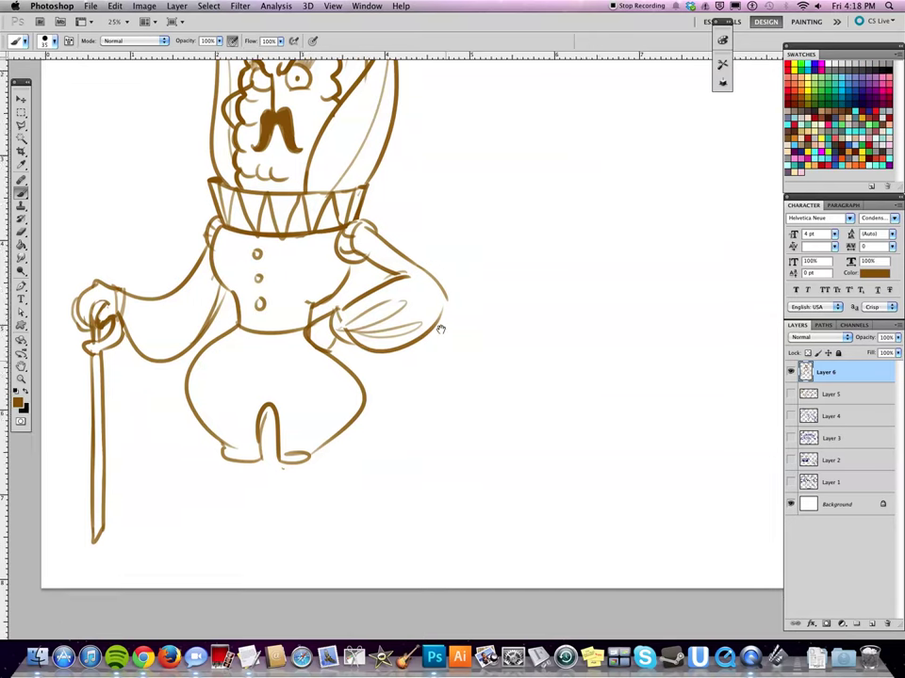
mouse_move(232, 456)
mouse_down()
mouse_move(232, 532)
mouse_move(247, 523)
mouse_move(250, 537)
mouse_up()
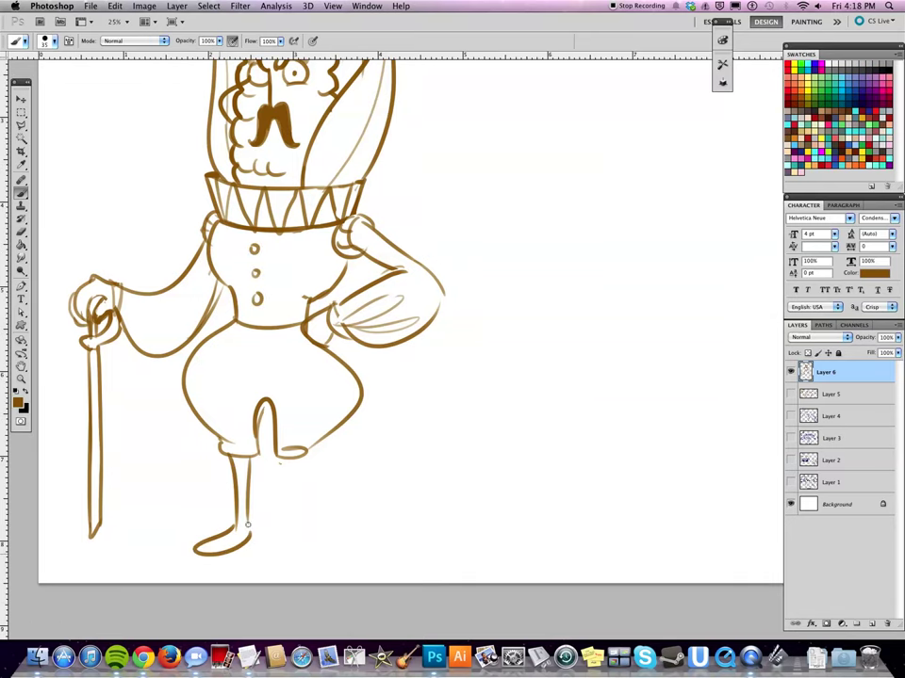
mouse_move(279, 457)
mouse_down()
mouse_move(281, 532)
mouse_move(306, 544)
mouse_up()
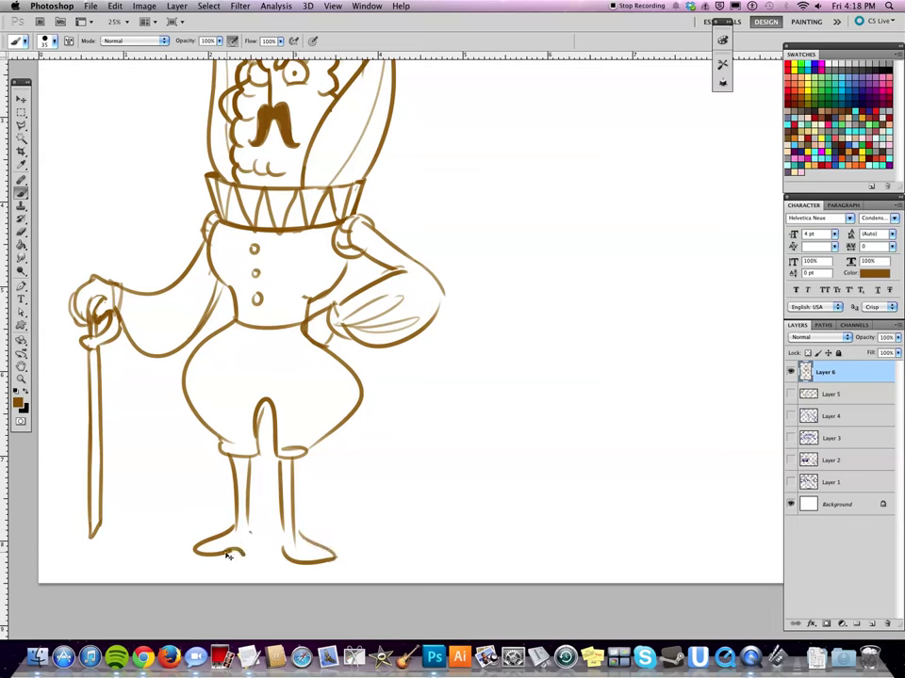
key(e)
mouse_move(226, 549)
mouse_down()
mouse_move(198, 547)
mouse_move(249, 558)
mouse_move(325, 556)
mouse_move(302, 545)
mouse_move(335, 555)
mouse_up()
key(b)
key(e)
key(b)
key(e)
key(b)
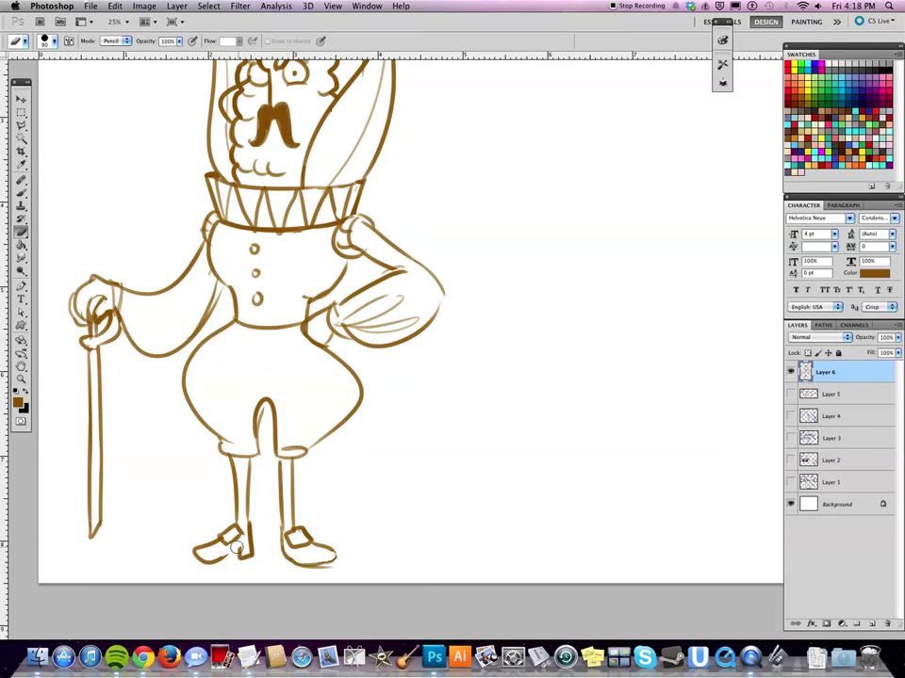
- Fill the gentleman's shoes solid dark brown, closing the gap in the left shoe
mouse_move(196, 553)
mouse_down()
mouse_move(237, 545)
mouse_move(311, 554)
mouse_up()
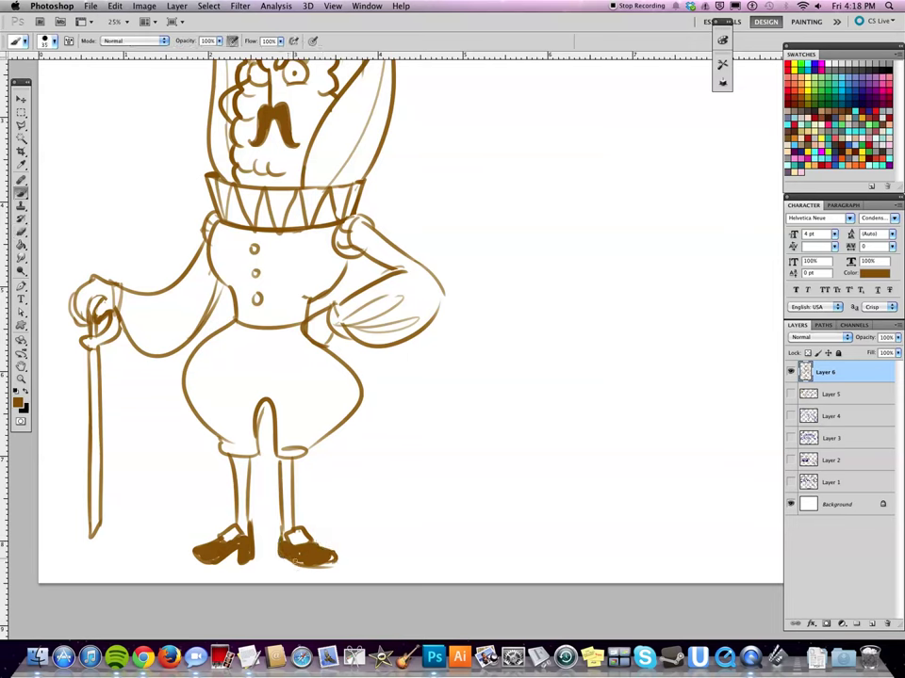
drag(222, 549, 245, 552)
key(e)
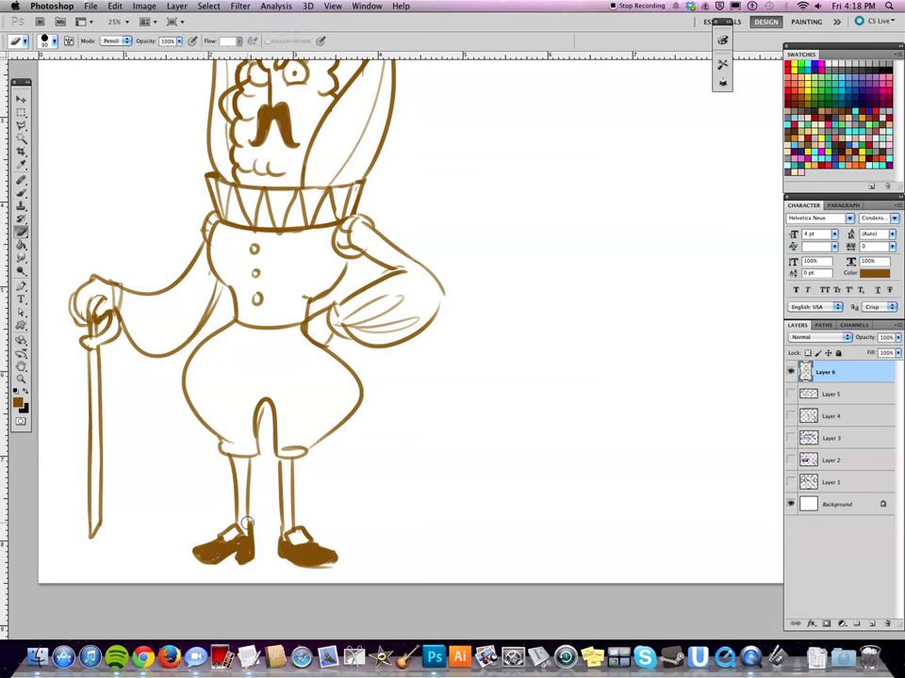
key(b)
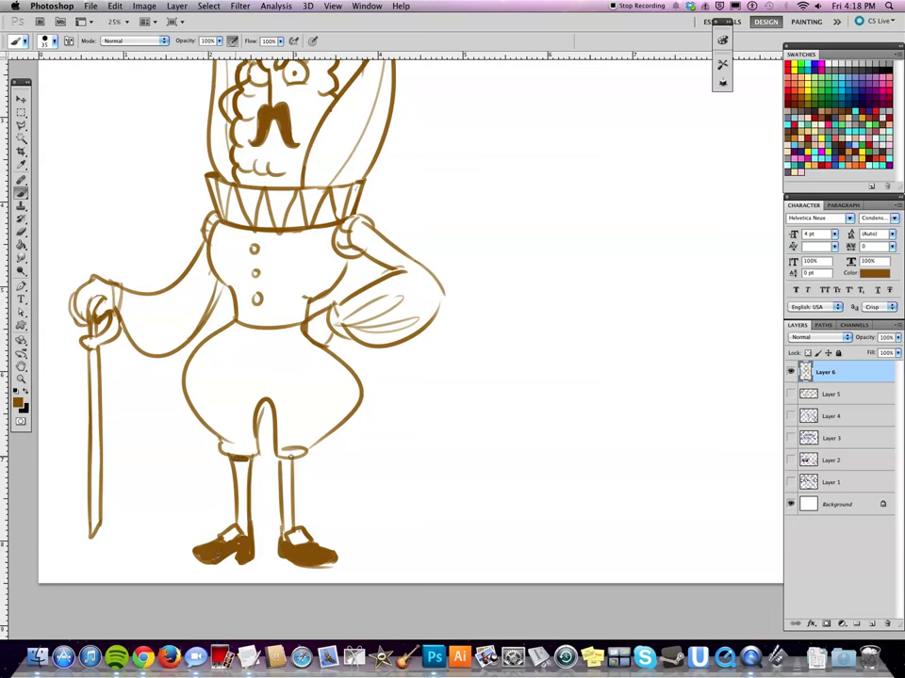
- Redraw the right knee cuff and add a short crease inside the breeches
drag(283, 458, 317, 443)
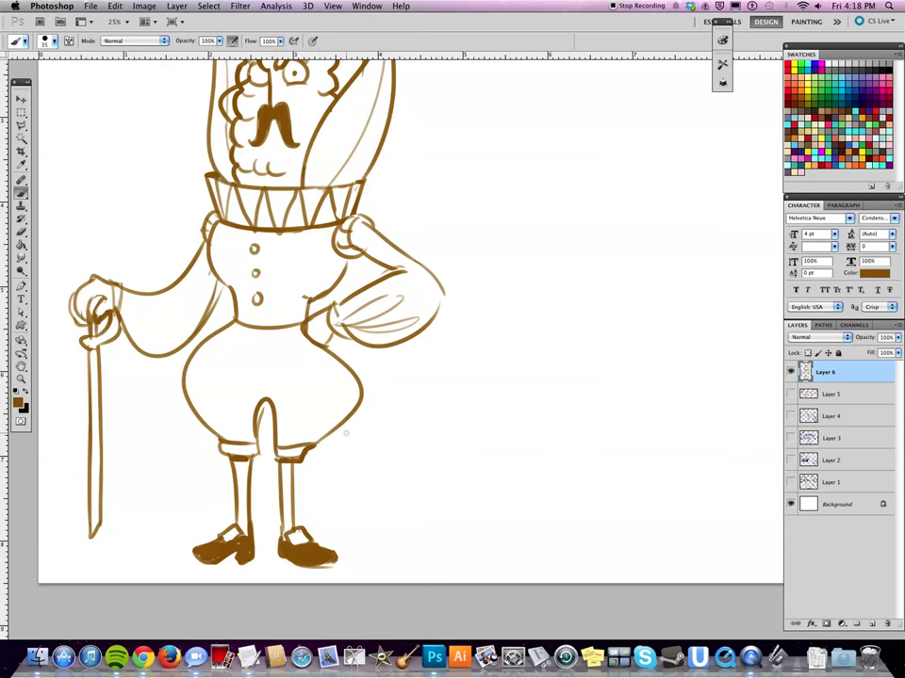
drag(237, 371, 247, 388)
mouse_move(413, 408)
mouse_down()
mouse_move(472, 482)
mouse_move(435, 370)
mouse_up()
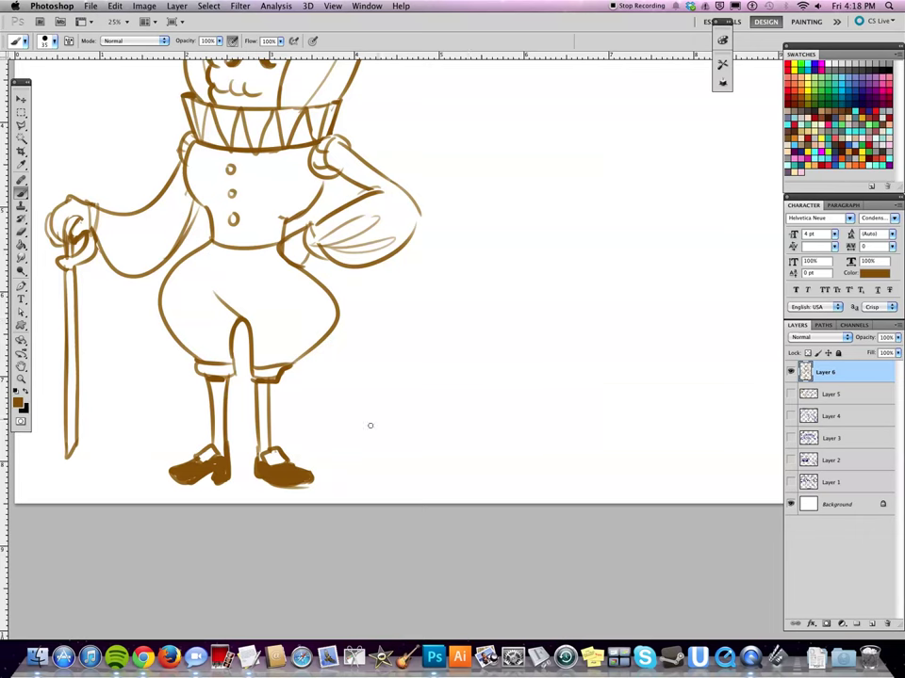
- Lasso-select the gentleman's right leg and nudge it slightly to the right
key(l)
click(244, 342)
click(244, 517)
click(341, 517)
click(348, 381)
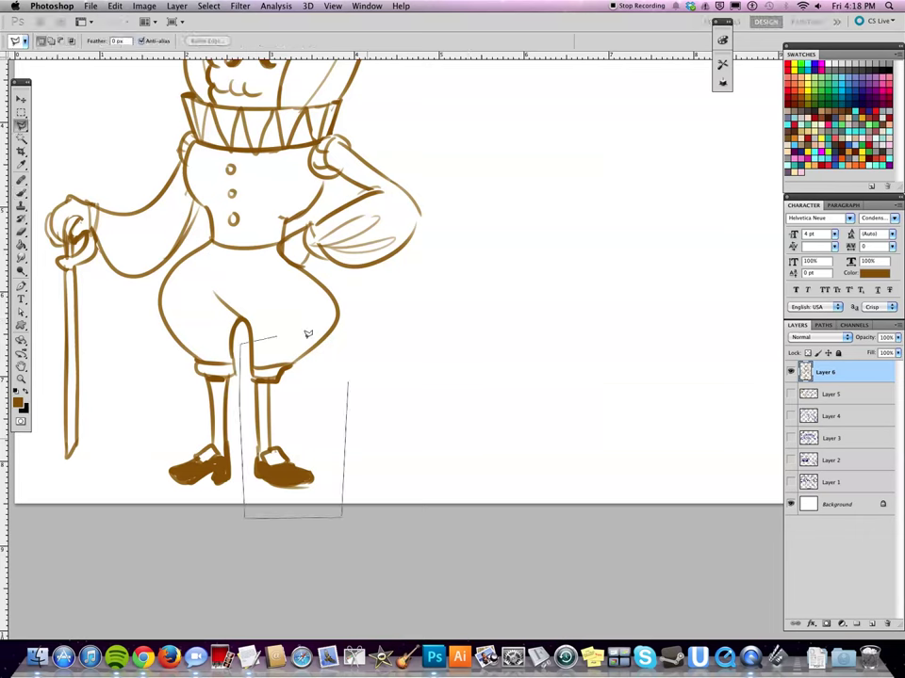
double_click(276, 336)
key(v)
drag(290, 388, 300, 390)
key(ctrl+d)
- Redraw the inner leg line and join the knee line to the leg
key(b)
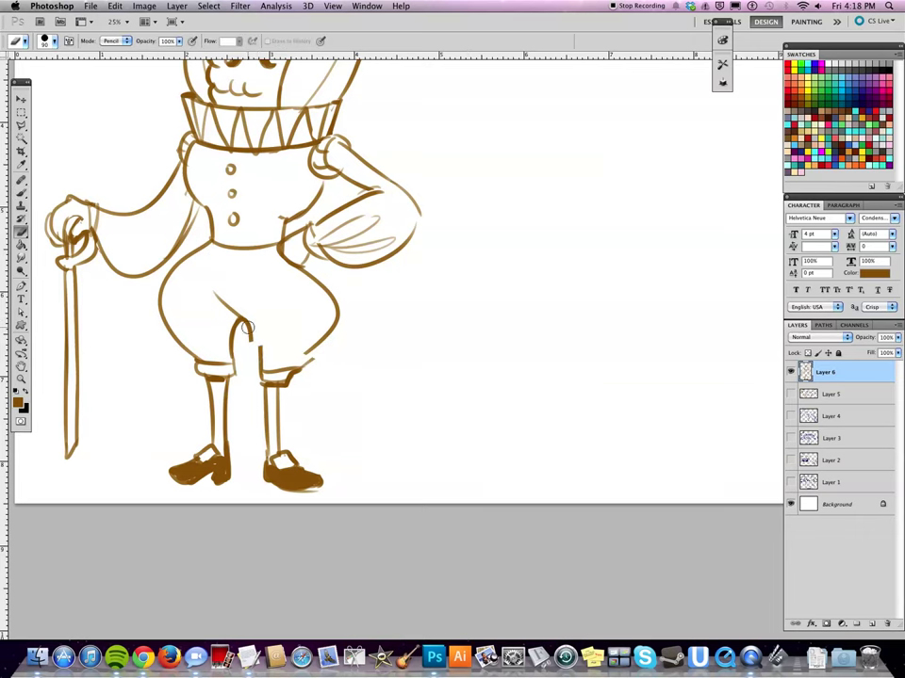
key(b)
mouse_move(236, 319)
mouse_down()
mouse_move(262, 369)
mouse_move(307, 369)
mouse_up()
key(e)
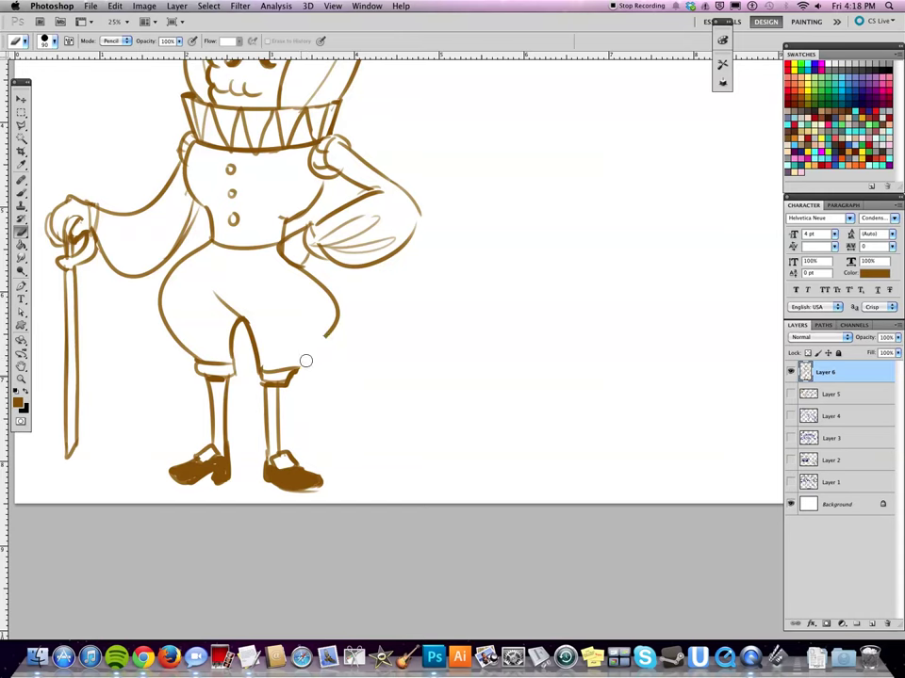
key(b)
drag(337, 325, 292, 374)
- Draw a diagonal double-lined sash across the gentleman's chest
key(ctrl+minus)
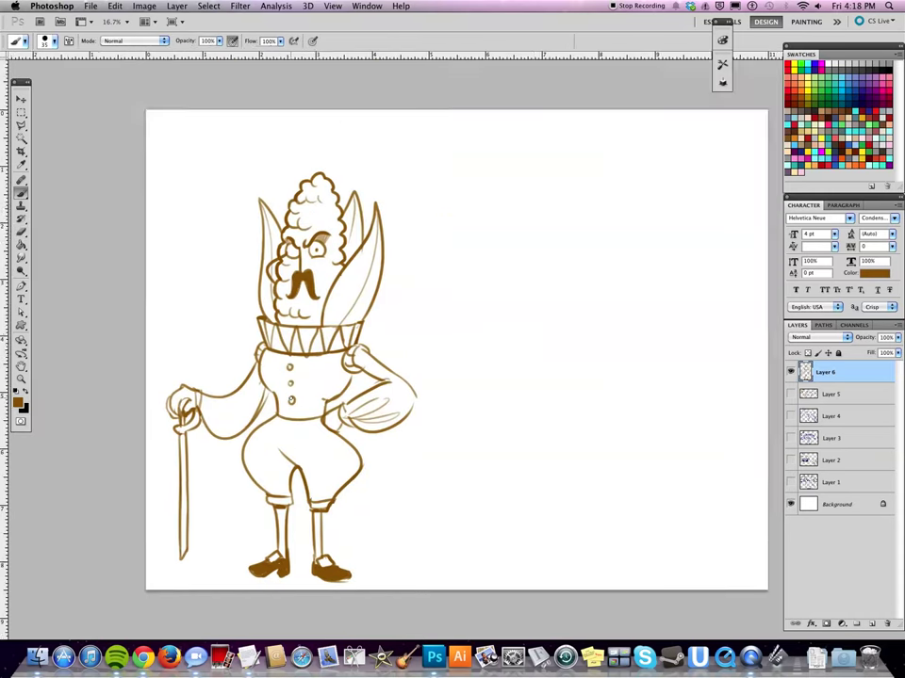
key(e)
key(z)
mouse_move(192, 500)
mouse_down()
mouse_move(303, 373)
mouse_move(375, 377)
mouse_up()
key(b)
key(e)
key(b)
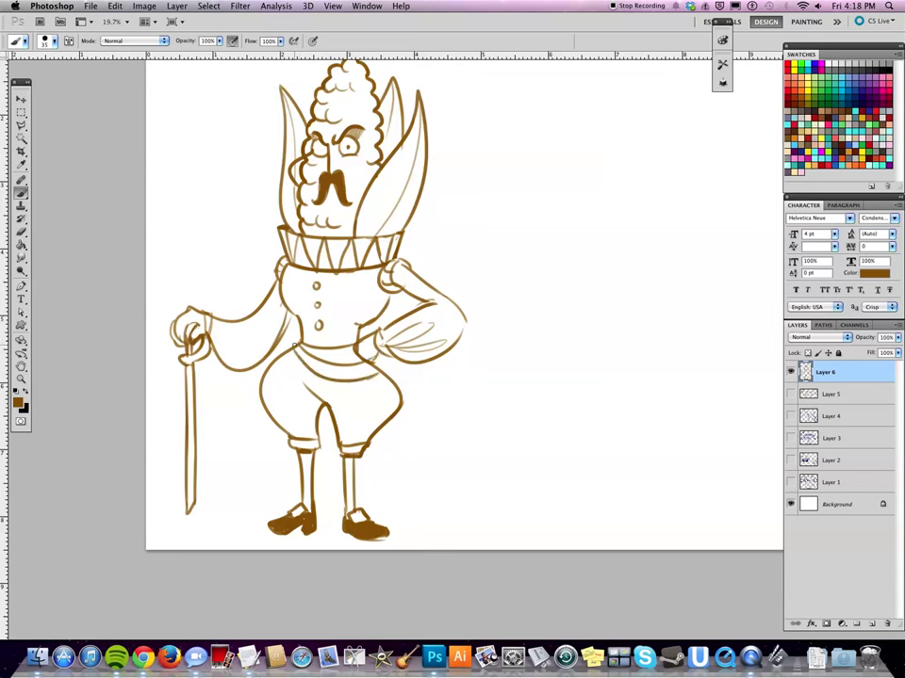
drag(337, 288, 303, 337)
key(e)
key(b)
drag(382, 273, 299, 345)
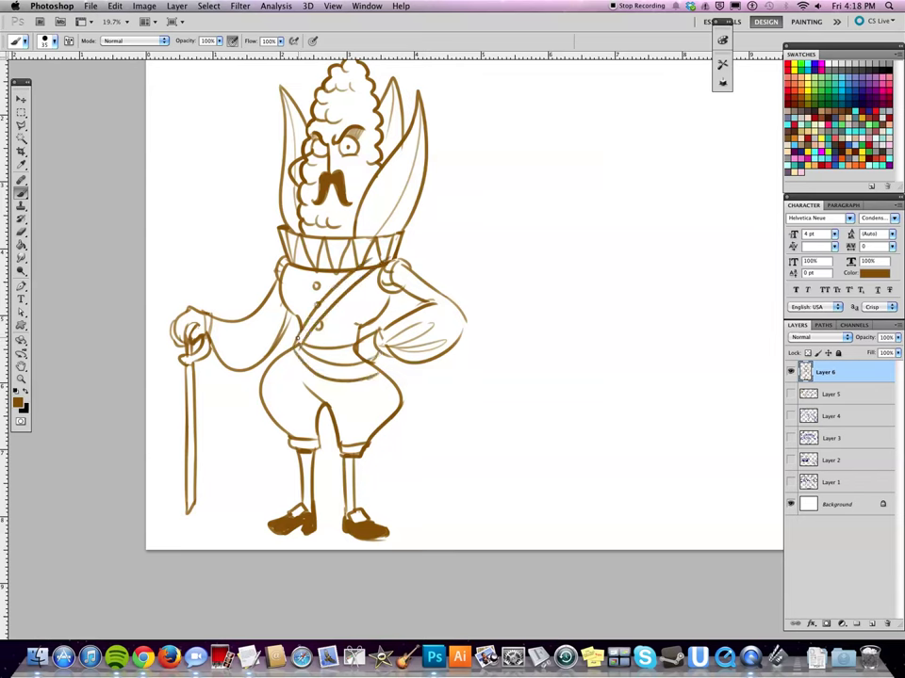
- Extend the cane further down and thicken its lower part
key(e)
key(b)
drag(188, 395, 183, 537)
key(e)
key(b)
mouse_move(189, 405)
mouse_down()
mouse_move(184, 532)
mouse_move(180, 359)
mouse_up()
- Draw a horizontal ground line beneath the gentleman's feet and cane tip
key(e)
key(b)
key(e)
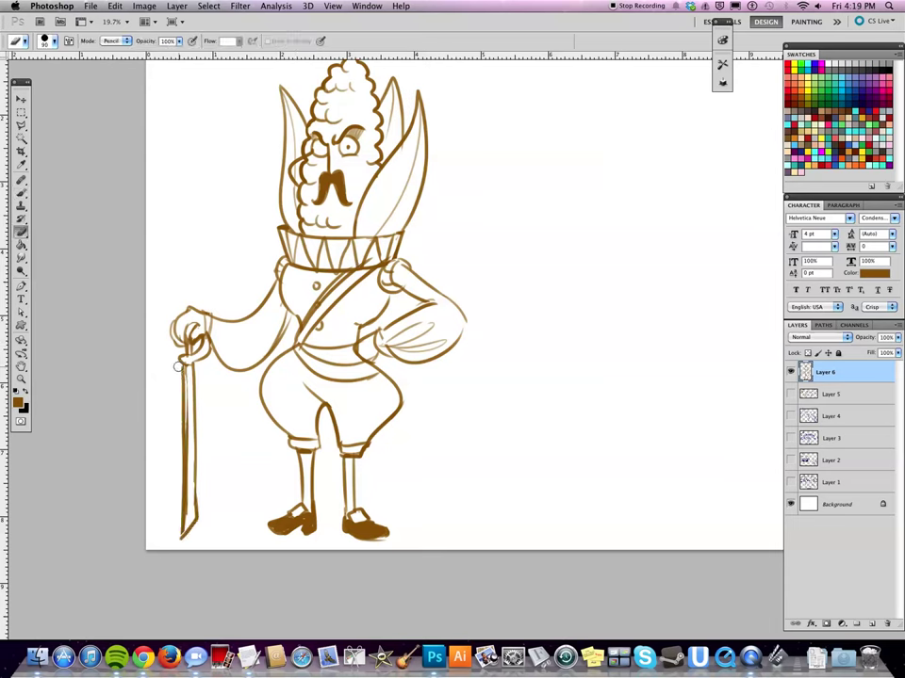
key(b)
key(e)
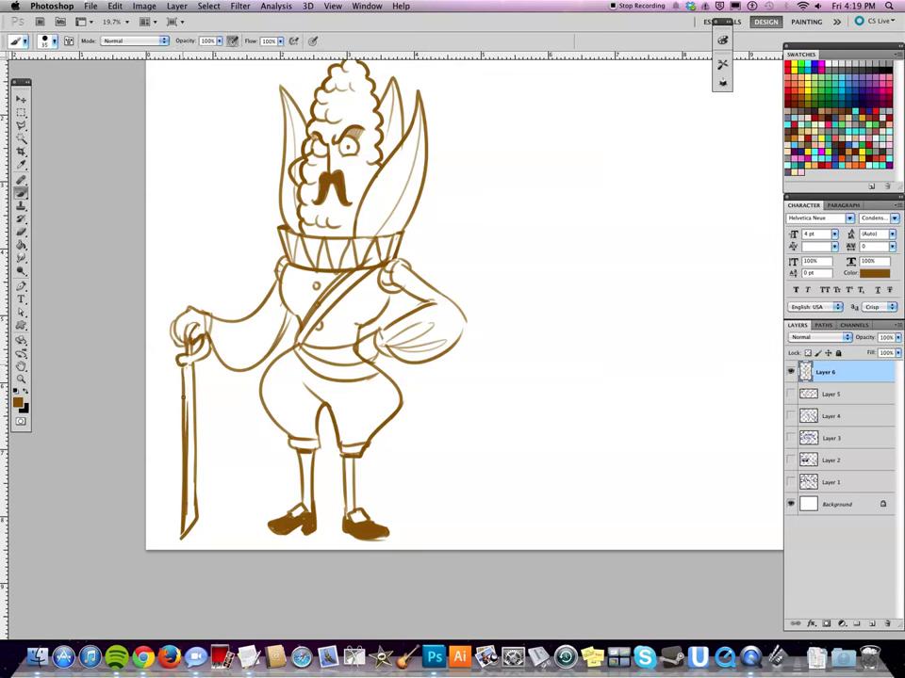
key(b)
drag(159, 506, 465, 507)
key(super+minus)
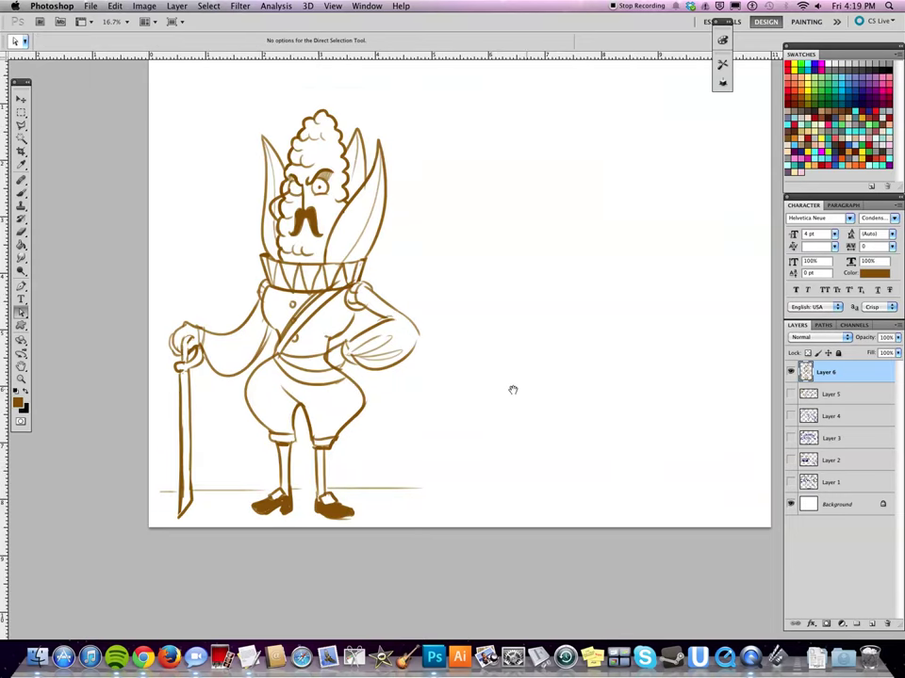
- Recentre the figure, commit the transform with the Move tool, and select the Brush for Layer 6
drag(541, 388, 495, 387)
key(v)
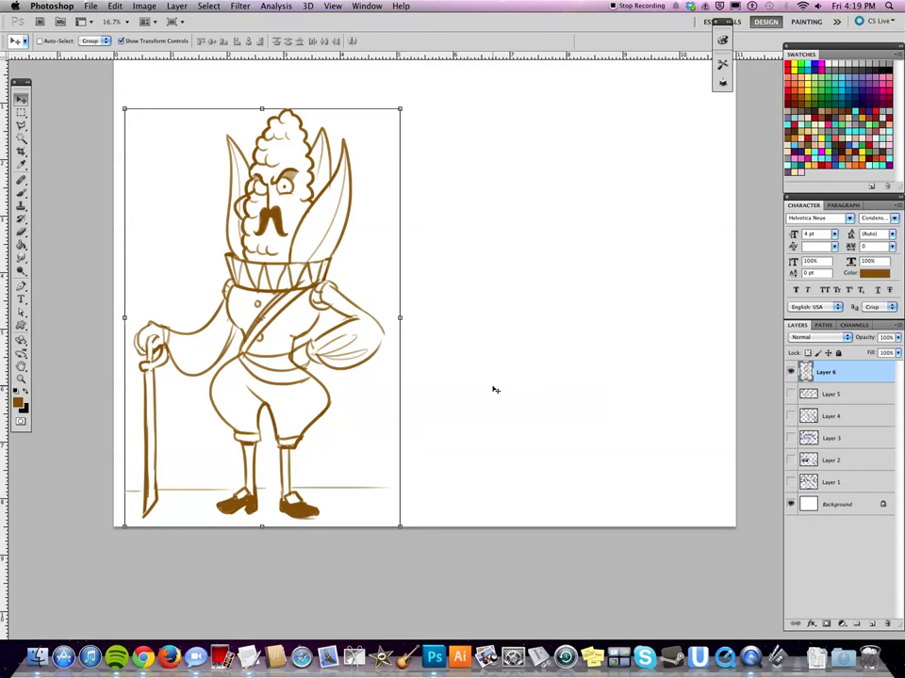
click(22, 192)
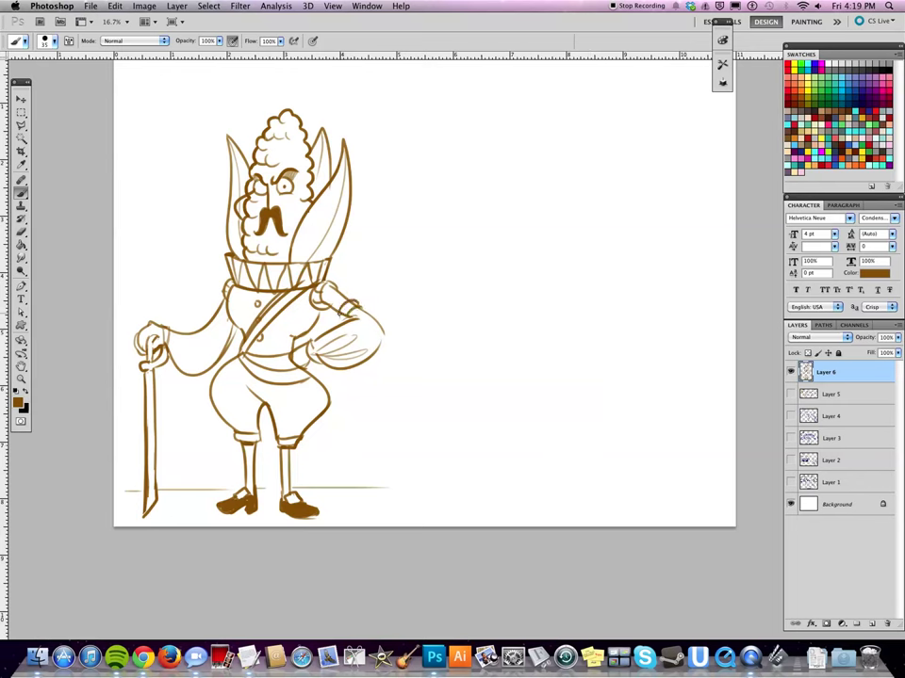
- Zoom to 25%, pan right of the gentleman, and draw the lady's first wavy leaf edge
mouse_move(383, 350)
mouse_down()
mouse_move(406, 351)
mouse_move(410, 310)
mouse_up()
key(super+equal)
drag(448, 235, 482, 320)
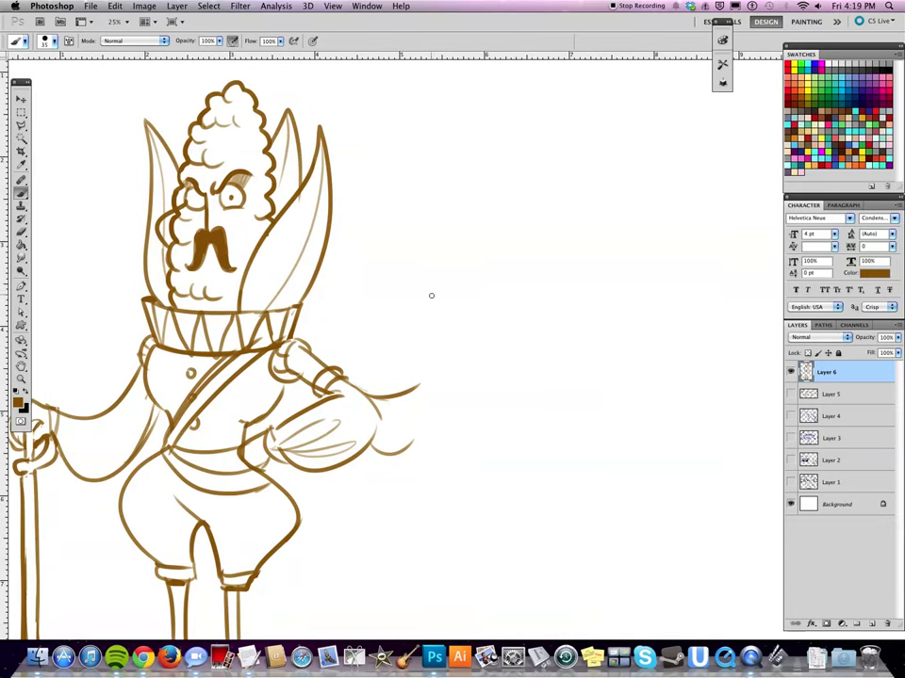
mouse_move(431, 296)
mouse_down()
mouse_move(433, 205)
mouse_move(449, 155)
mouse_up()
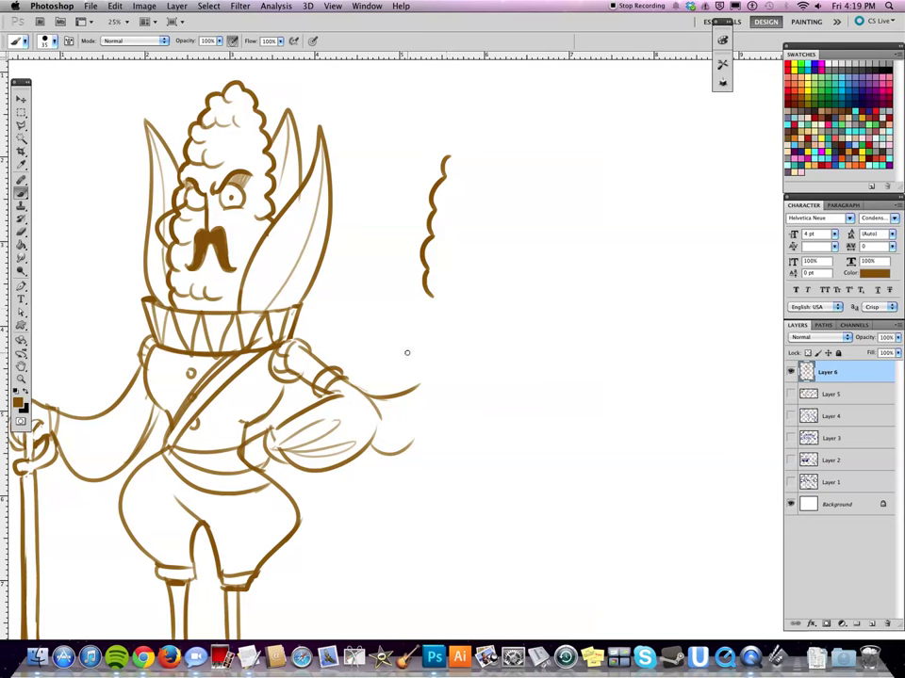
- Sketch the lady's arm looping up from the gentleman's and extend the left leaf to a point
drag(391, 389, 434, 310)
key(ctrl+alt+z)
key(ctrl+alt+z)
mouse_move(397, 386)
mouse_down()
mouse_move(432, 310)
mouse_move(391, 224)
mouse_move(400, 140)
mouse_move(433, 179)
mouse_up()
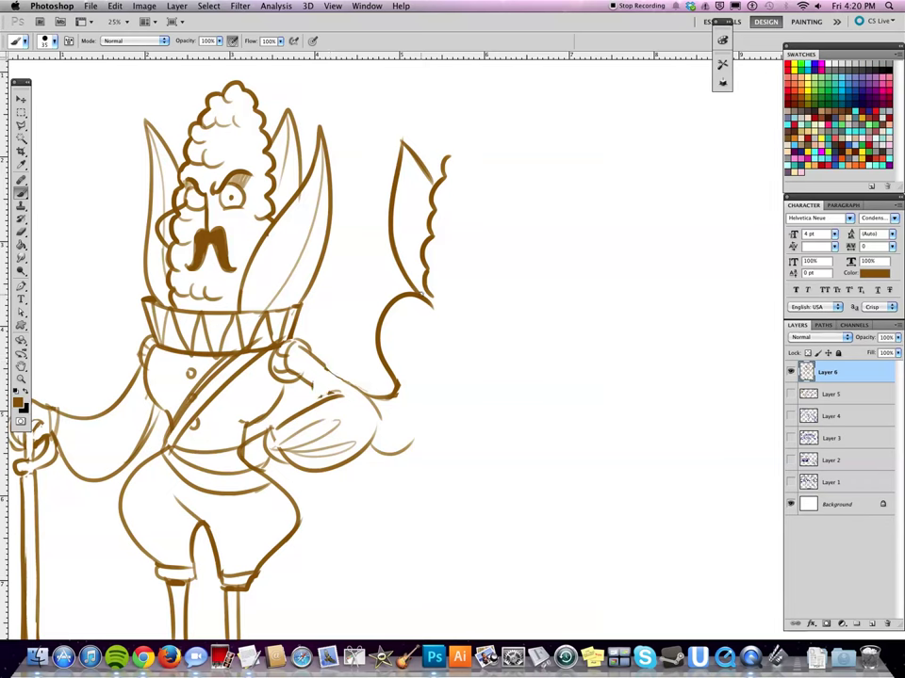
mouse_move(420, 286)
mouse_down()
mouse_move(452, 318)
mouse_move(565, 226)
mouse_move(596, 146)
mouse_move(521, 177)
mouse_up()
- Outline the right husk leaf with its lower edge reaching the V, and begin the scalloped cob top
drag(476, 330, 561, 244)
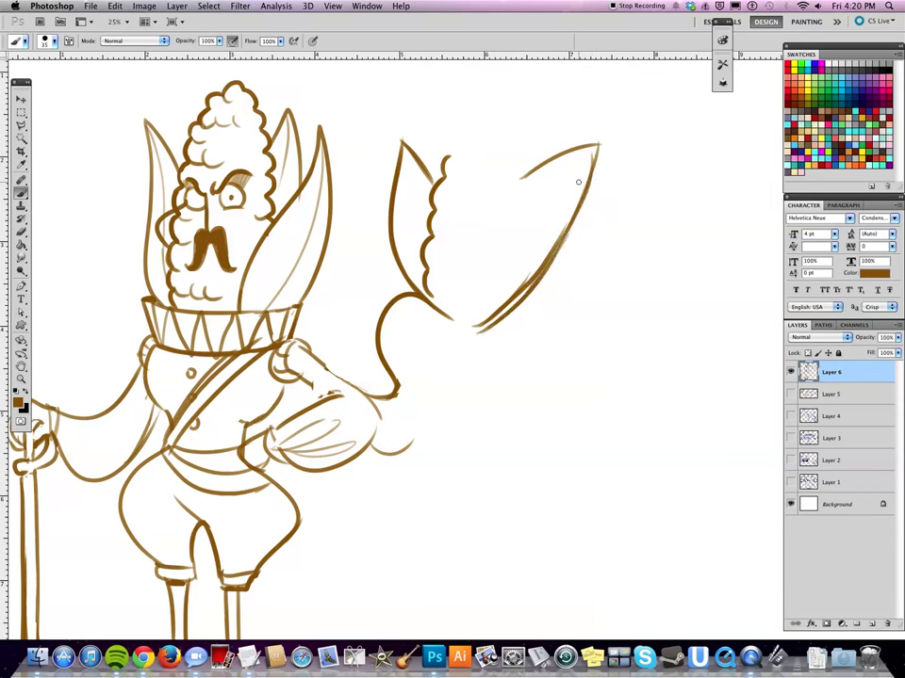
key(super+z)
key(super+z)
drag(590, 153, 484, 313)
key(super+z)
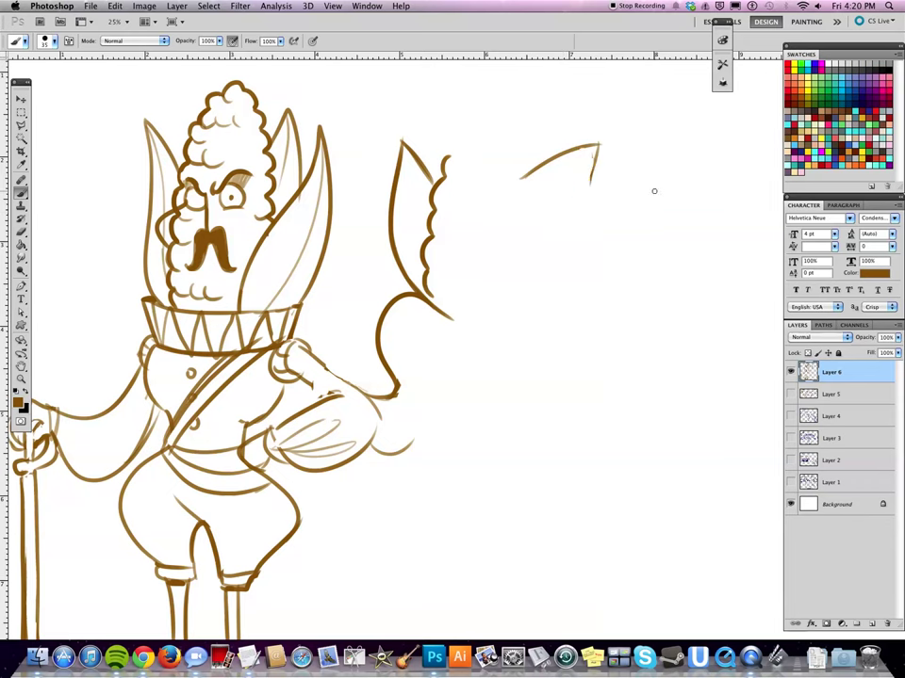
drag(595, 153, 505, 330)
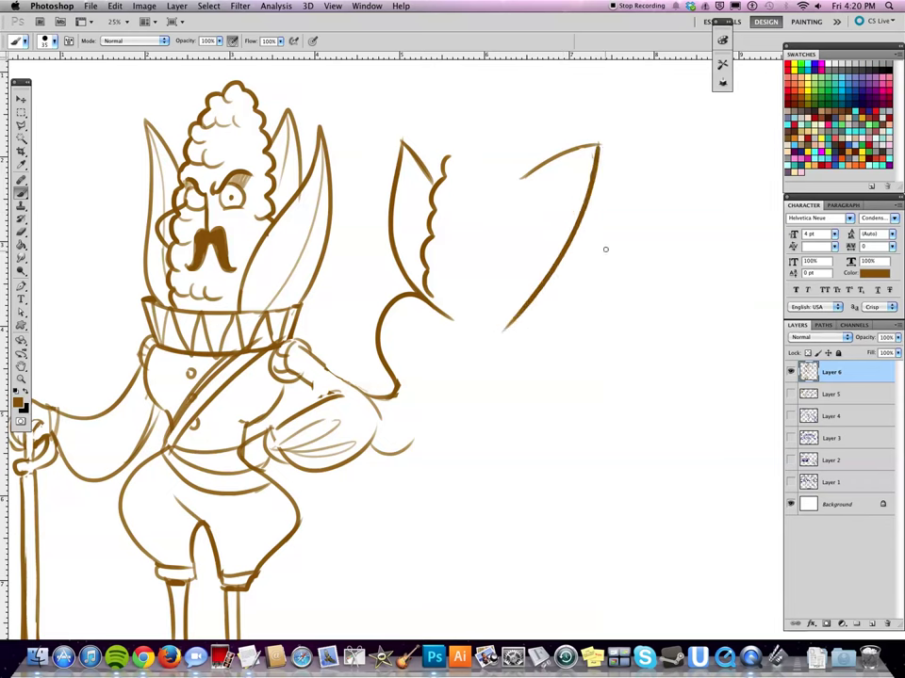
key(super+z)
drag(599, 151, 489, 335)
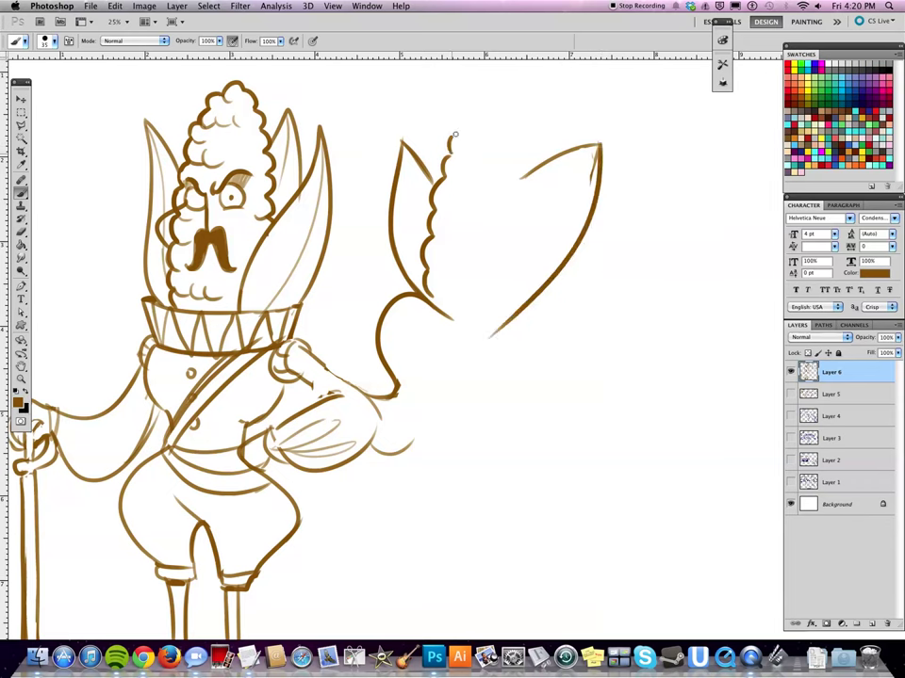
mouse_move(460, 131)
mouse_down()
mouse_move(499, 116)
mouse_move(509, 129)
mouse_up()
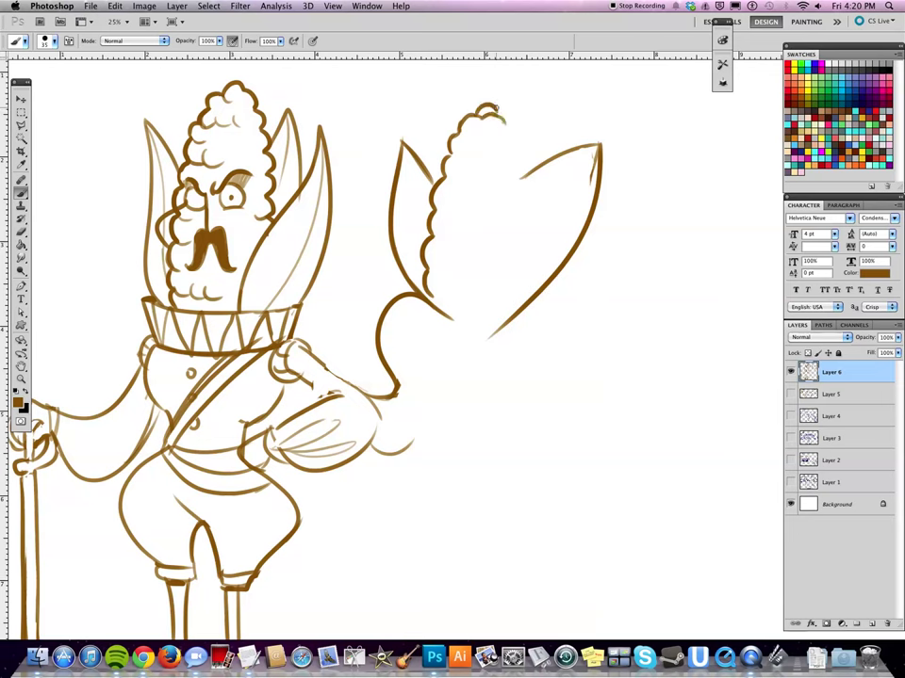
- Continue the bumpy cob head outline down the right side and close the husk bottom in a V
drag(501, 122, 511, 147)
drag(511, 142, 533, 281)
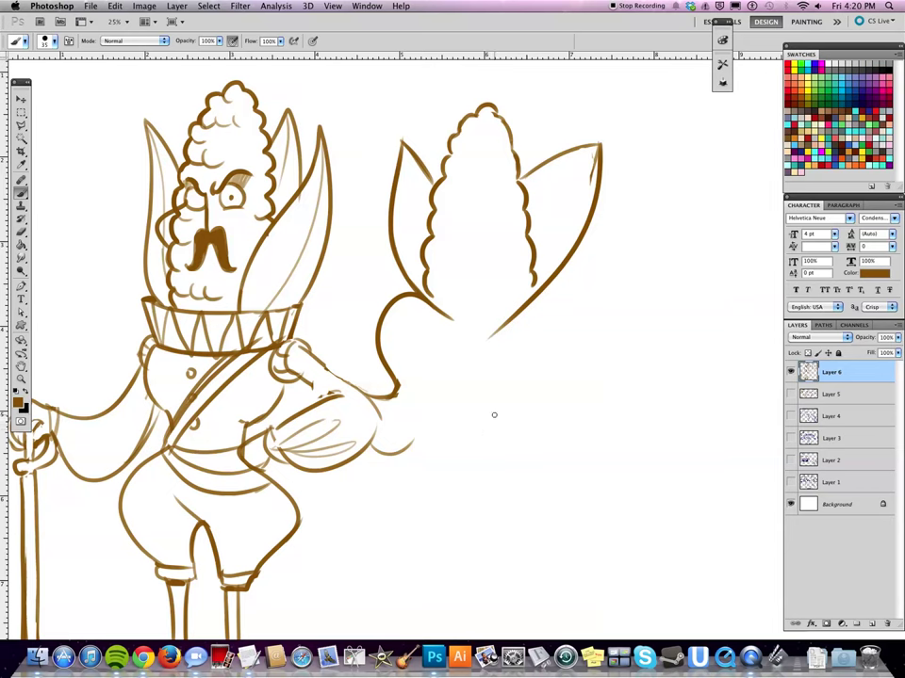
drag(429, 292, 542, 281)
- Sketch a wavy cuff at the lady's hand and a line down her arm
drag(396, 381, 435, 390)
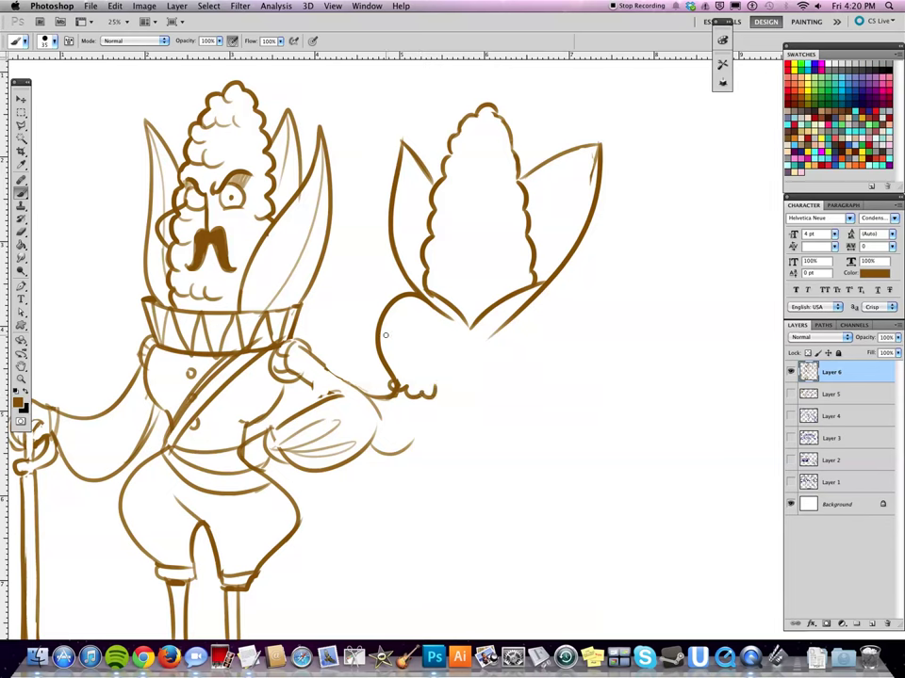
mouse_move(394, 384)
mouse_down()
mouse_move(426, 376)
mouse_move(437, 393)
mouse_up()
drag(401, 379, 436, 383)
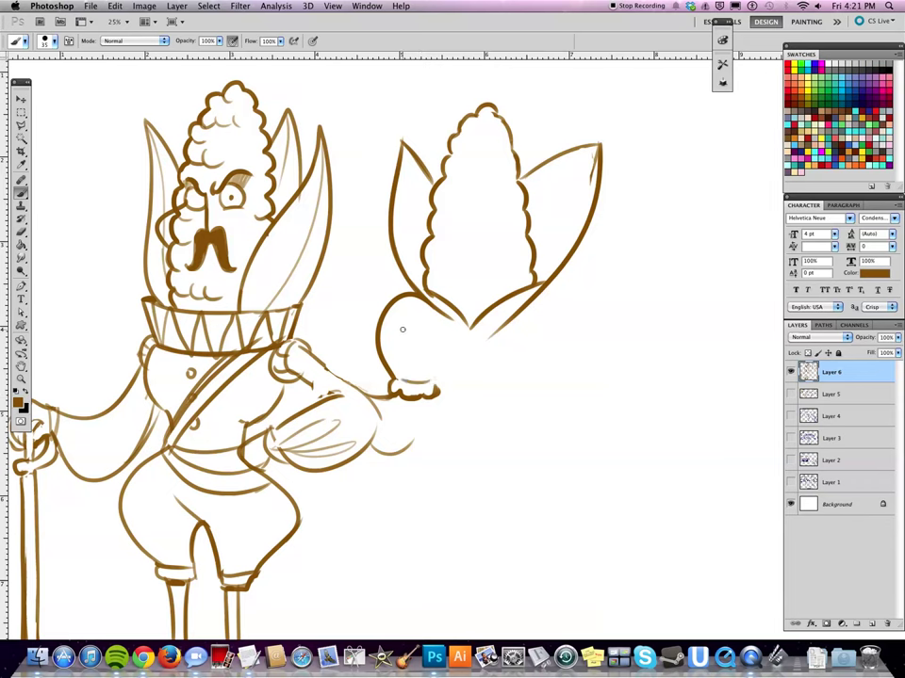
drag(429, 318, 450, 407)
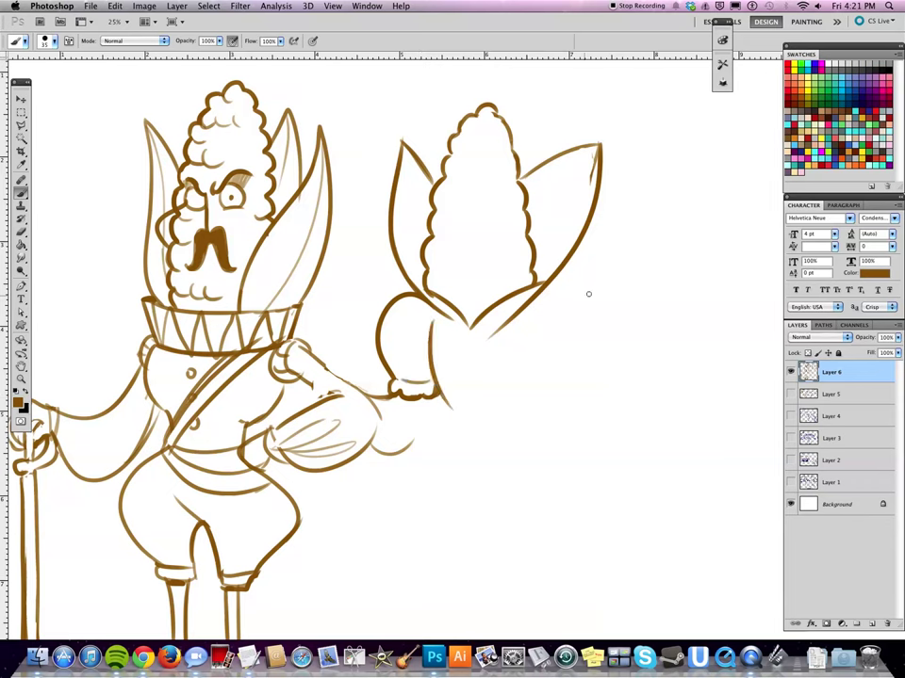
- Redraw the lady's arm line down to the cuff and start her right shoulder curve
key(ctrl+z)
drag(418, 320, 441, 420)
drag(546, 292, 528, 326)
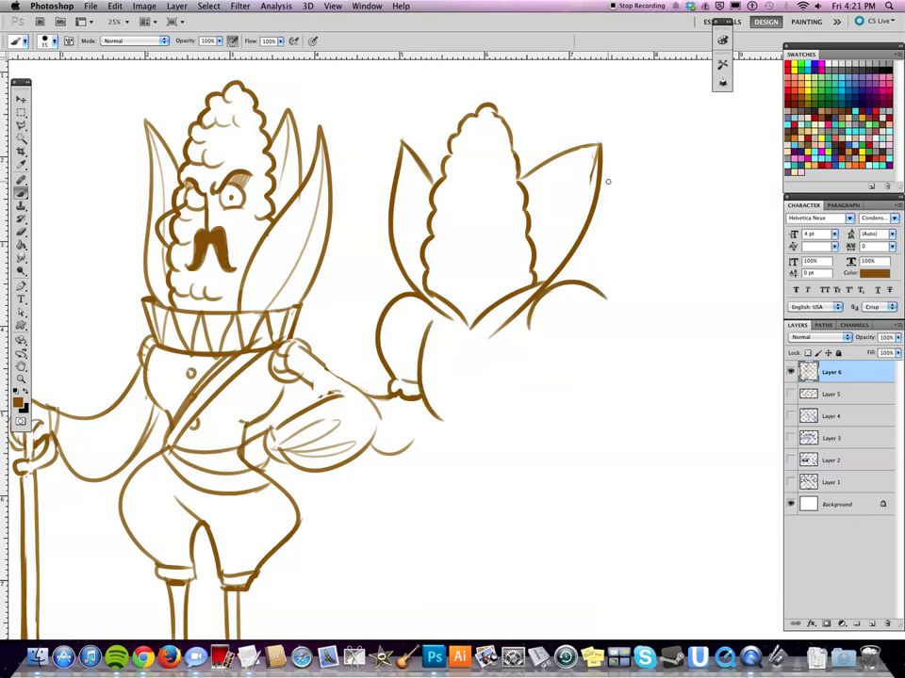
drag(596, 149, 595, 255)
drag(533, 293, 606, 300)
- Thicken the edges of both husk leaves and add a fold line inside the right leaf
drag(390, 184, 394, 287)
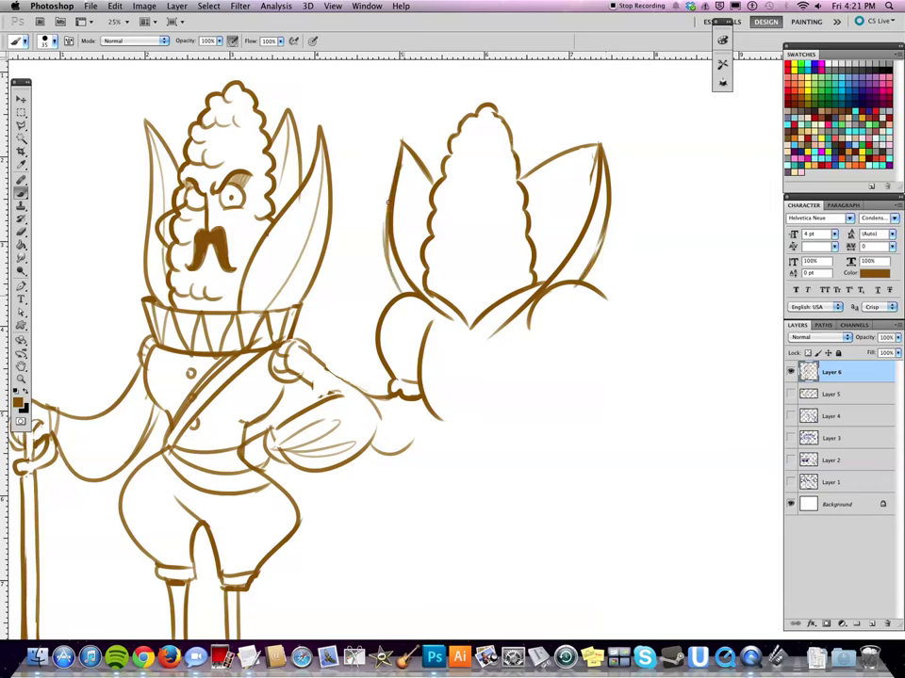
drag(528, 176, 572, 152)
drag(540, 236, 578, 174)
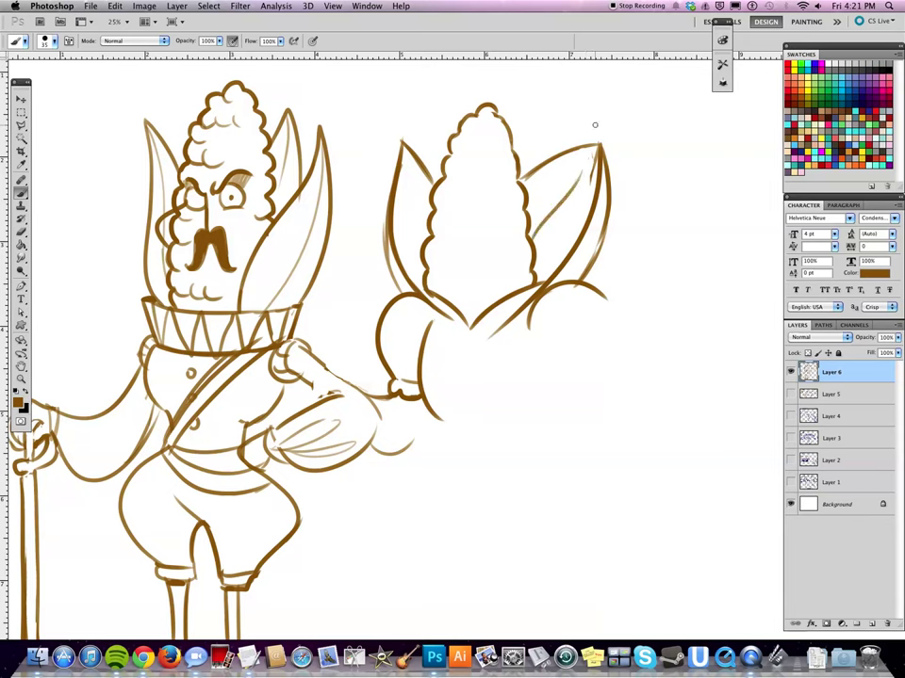
drag(412, 176, 426, 236)
drag(591, 144, 601, 187)
drag(581, 152, 597, 146)
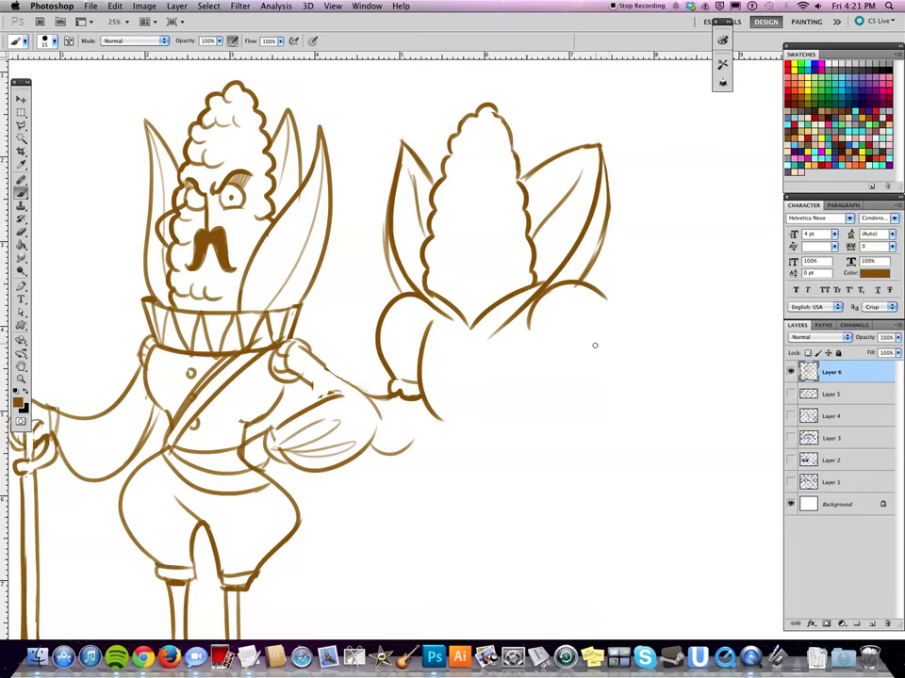
- Draw a round puffed sleeve with a wavy cuff and join the leaf lines into a V neckline
drag(525, 320, 540, 377)
drag(537, 288, 619, 345)
drag(617, 303, 600, 385)
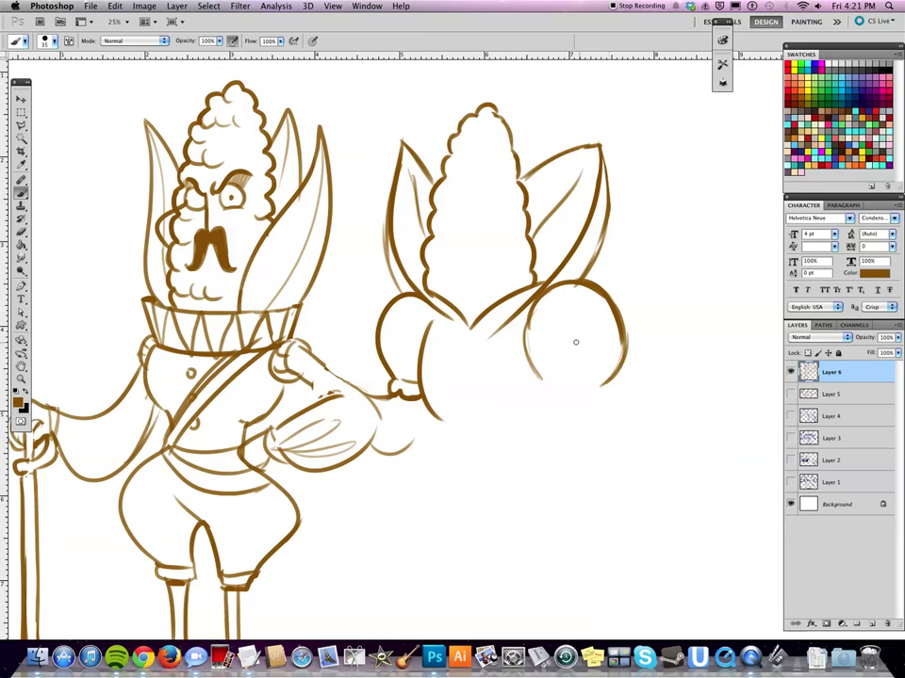
drag(540, 387, 605, 389)
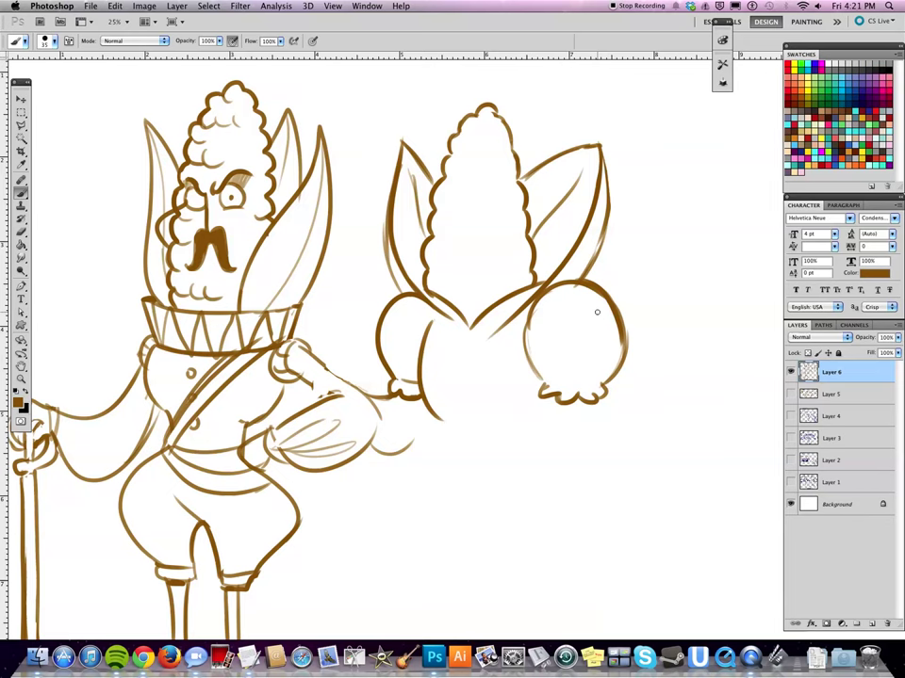
drag(454, 319, 520, 305)
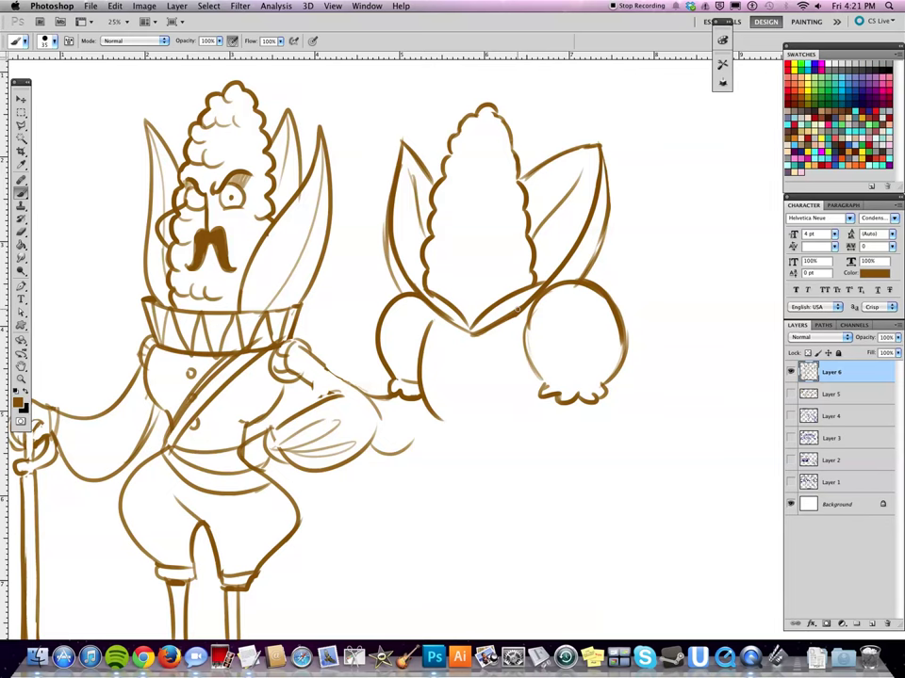
- Brush a small bow below the lady's neckline V and scalloped collar edges on both sides
mouse_move(485, 355)
mouse_down()
mouse_move(462, 359)
mouse_move(488, 373)
mouse_up()
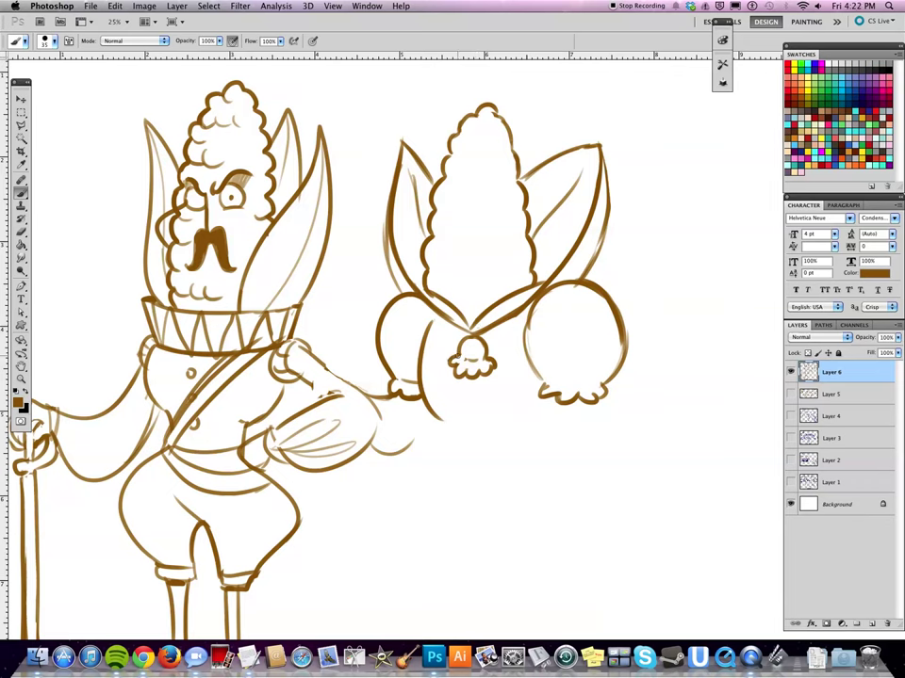
drag(479, 324, 518, 315)
drag(433, 312, 471, 328)
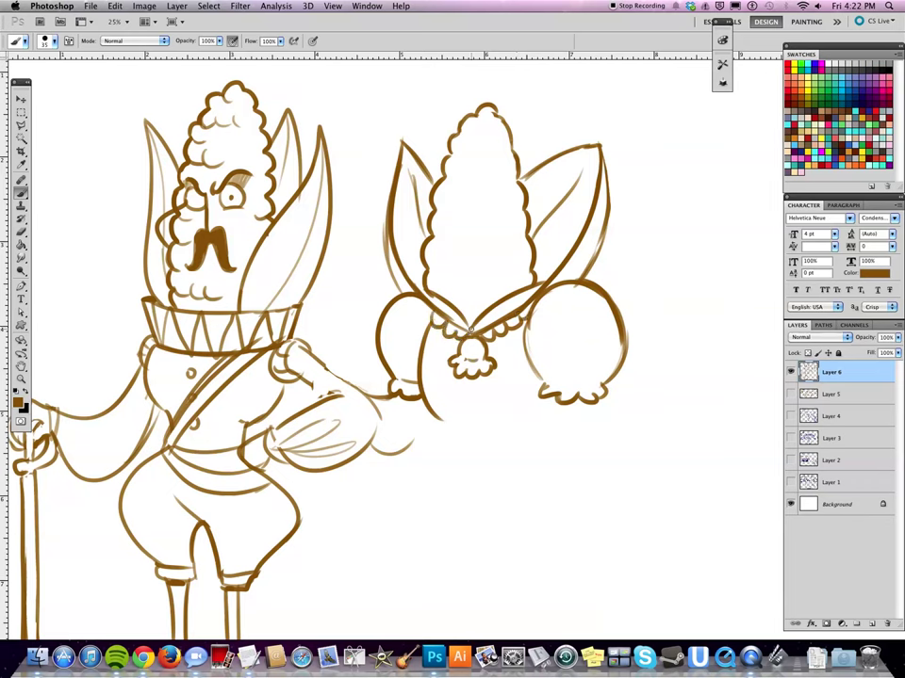
- Re-ink the gentleman's hand, fingers and thumb boldly, plus his puffed sleeve's outer edge
mouse_move(310, 374)
mouse_down()
mouse_move(325, 401)
mouse_move(335, 362)
mouse_up()
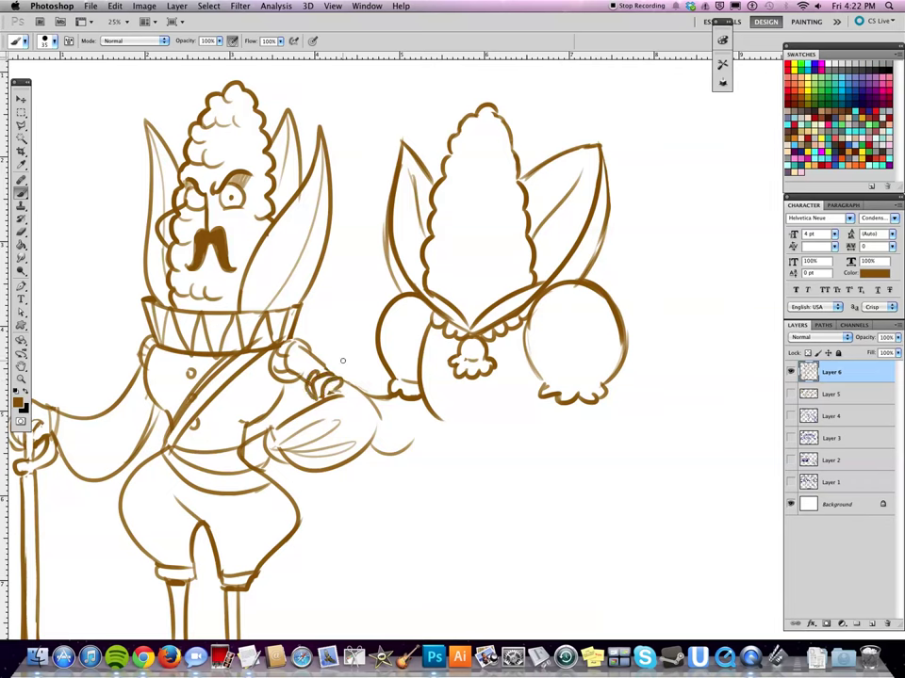
drag(405, 384, 421, 397)
key(ctrl+alt+z)
key(ctrl+alt+z)
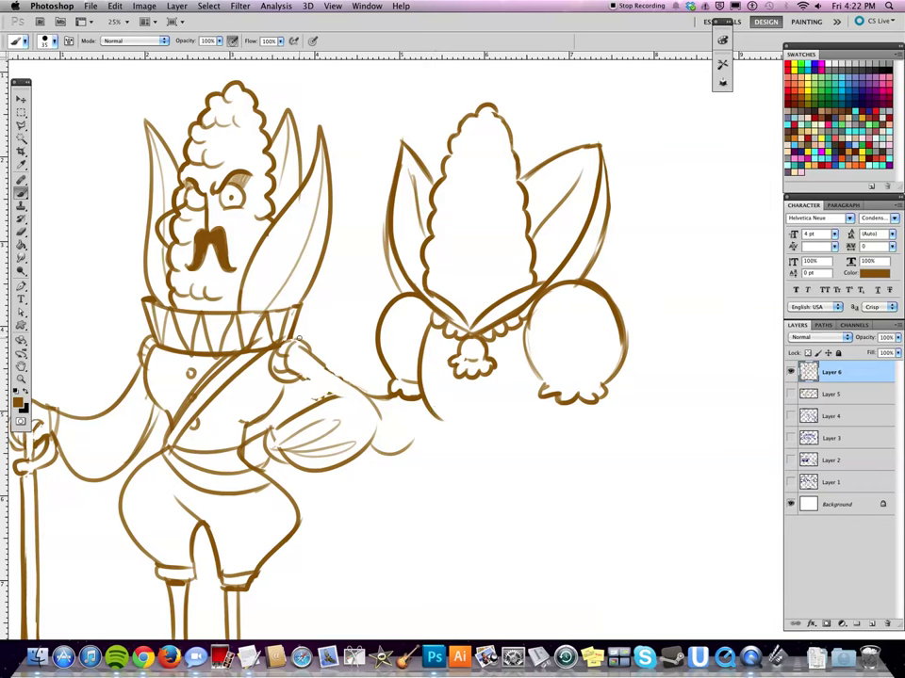
mouse_move(311, 356)
mouse_down()
mouse_move(339, 371)
mouse_move(324, 371)
mouse_up()
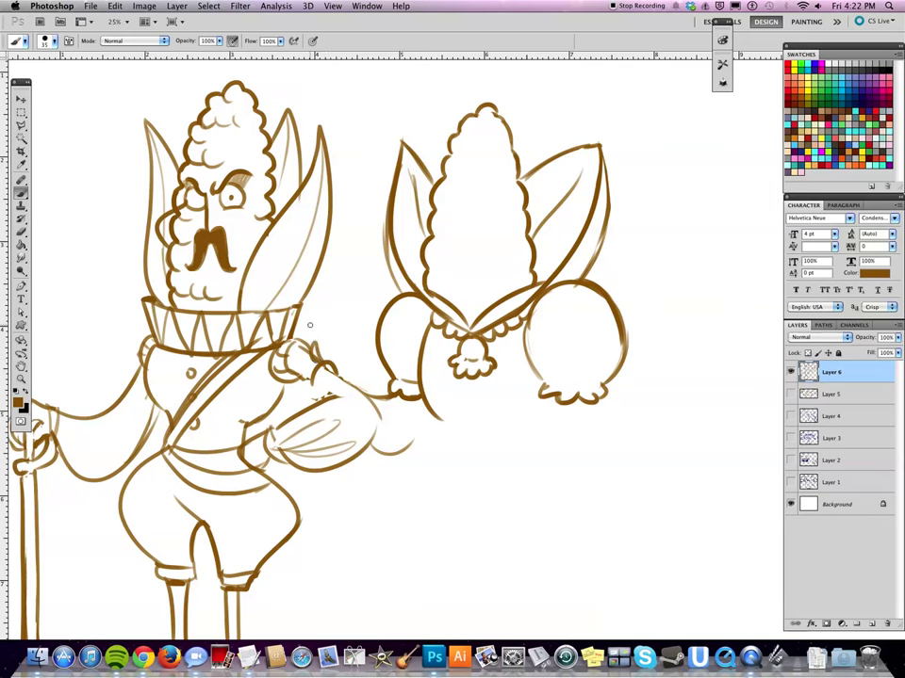
drag(322, 368, 344, 372)
drag(313, 385, 324, 393)
drag(310, 382, 318, 346)
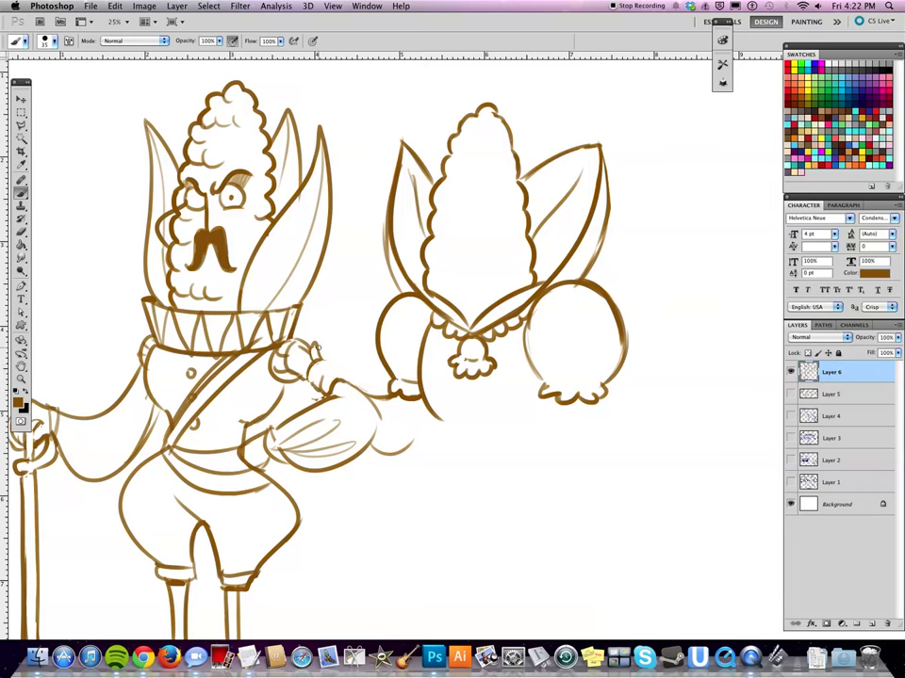
mouse_move(315, 346)
mouse_down()
mouse_move(313, 385)
mouse_move(336, 369)
mouse_move(351, 386)
mouse_move(316, 384)
mouse_move(324, 361)
mouse_move(313, 358)
mouse_move(311, 340)
mouse_up()
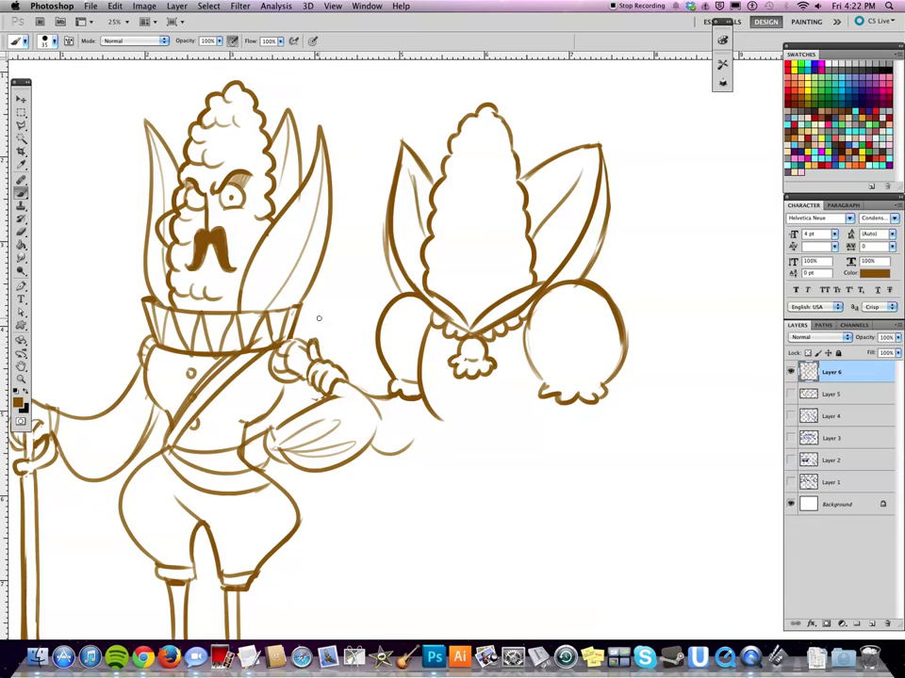
drag(415, 397, 377, 453)
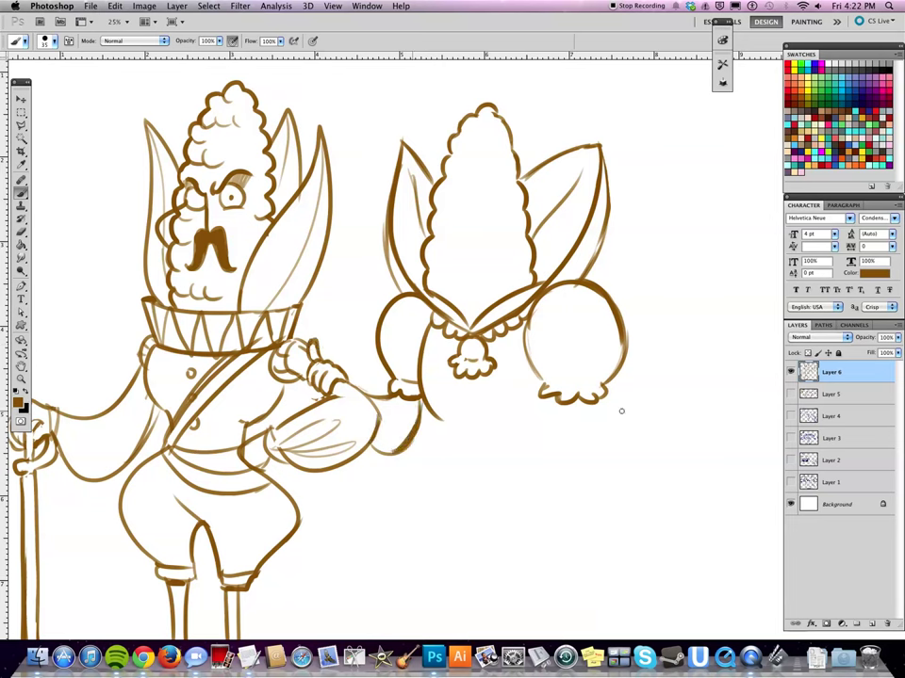
- Ink the lady's sleeve bottom, curved edge lines, vertical pleats and a forearm below the sleeve
drag(554, 388, 609, 378)
mouse_move(402, 368)
mouse_down()
mouse_move(392, 303)
mouse_move(403, 367)
mouse_up()
drag(556, 377, 542, 300)
mouse_move(548, 299)
mouse_down()
mouse_move(559, 369)
mouse_move(568, 369)
mouse_up()
mouse_move(584, 297)
mouse_down()
mouse_move(582, 370)
mouse_move(606, 362)
mouse_up()
drag(552, 399, 535, 427)
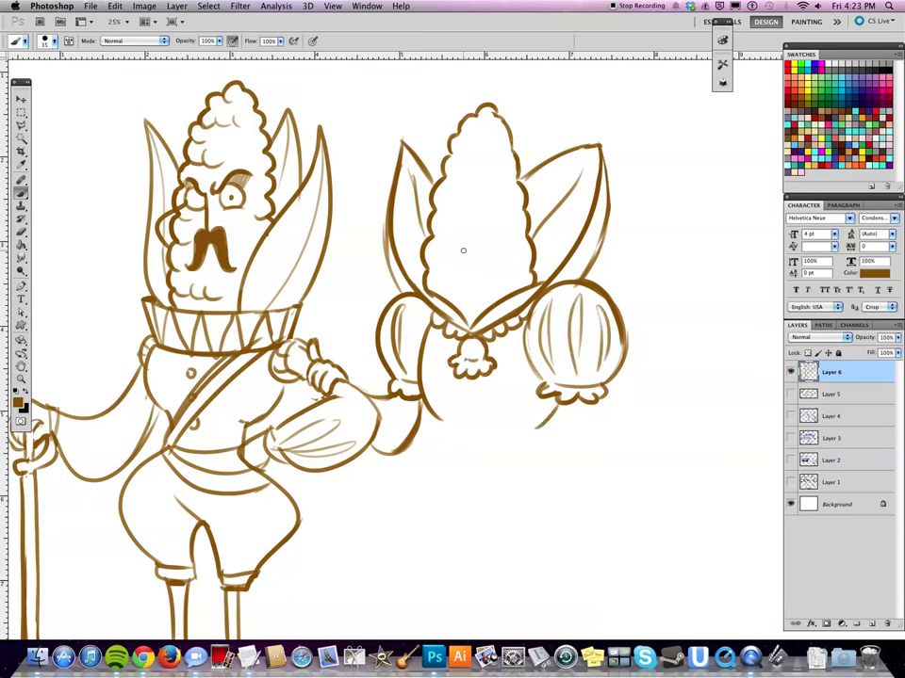
- Draw the lady's lips and a closed eye, then touch up her lower lip
drag(456, 242, 485, 241)
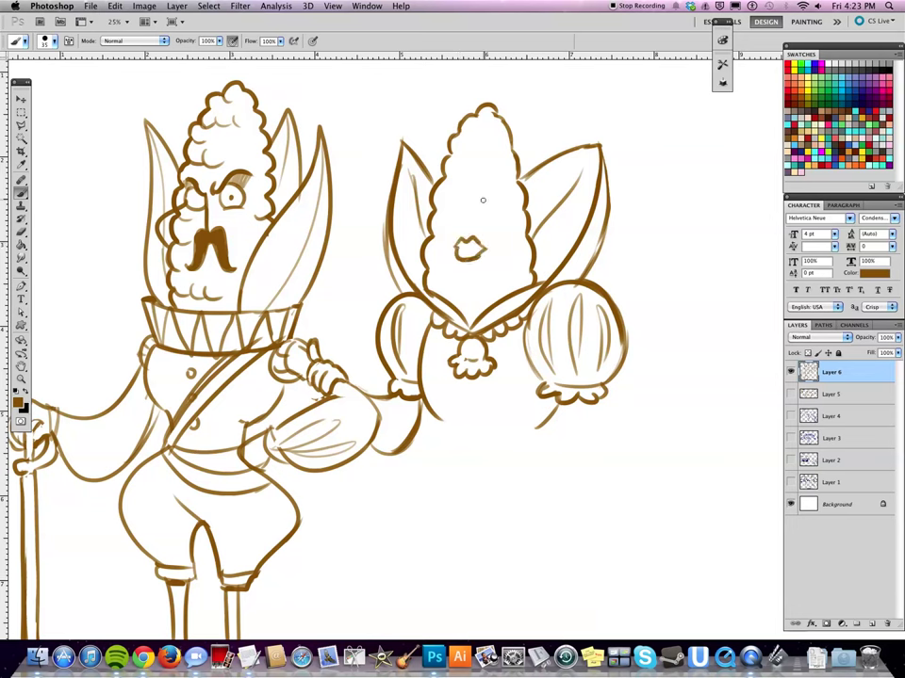
mouse_move(483, 207)
mouse_down()
mouse_move(495, 204)
mouse_move(443, 223)
mouse_move(490, 214)
mouse_move(458, 186)
mouse_move(482, 180)
mouse_up()
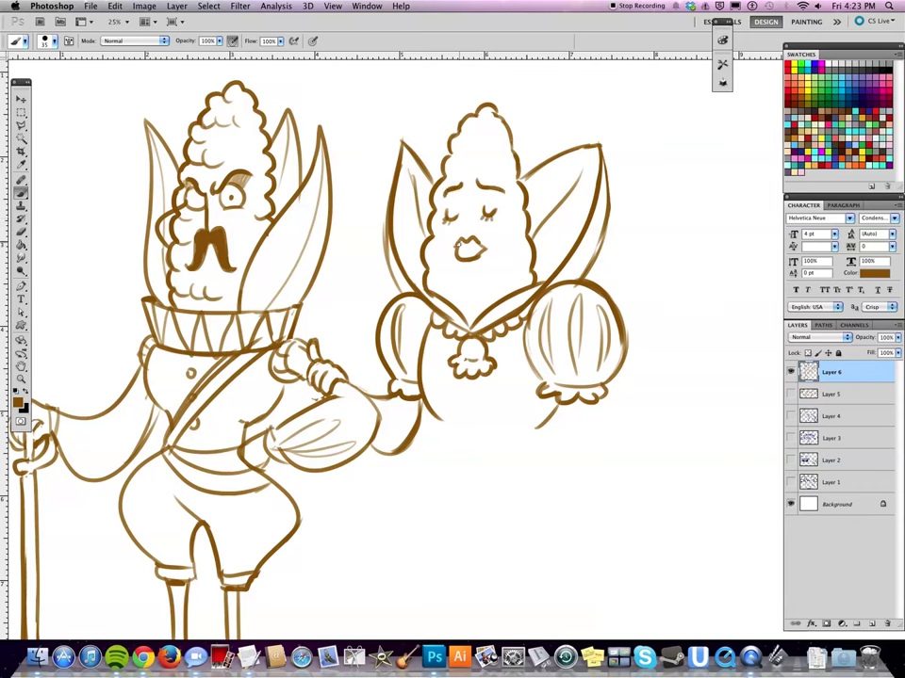
drag(456, 244, 484, 246)
drag(458, 249, 473, 251)
- Close the lady's sleeve bottom curve, retrace its left edge and redraw the neck line
drag(559, 410, 590, 382)
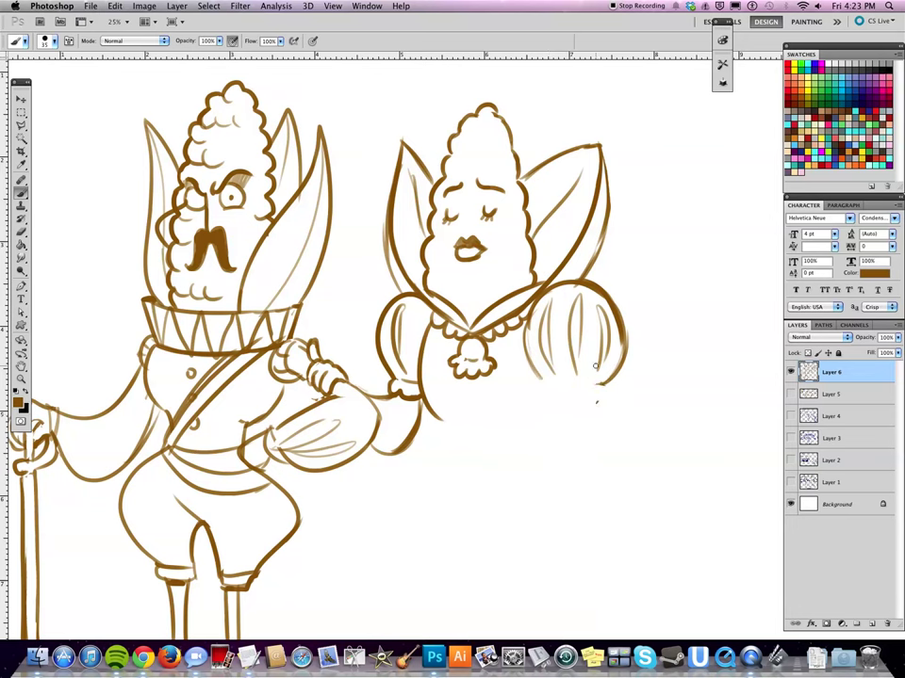
drag(593, 381, 551, 294)
mouse_move(545, 399)
mouse_down()
mouse_move(541, 282)
mouse_move(555, 253)
mouse_move(538, 247)
mouse_up()
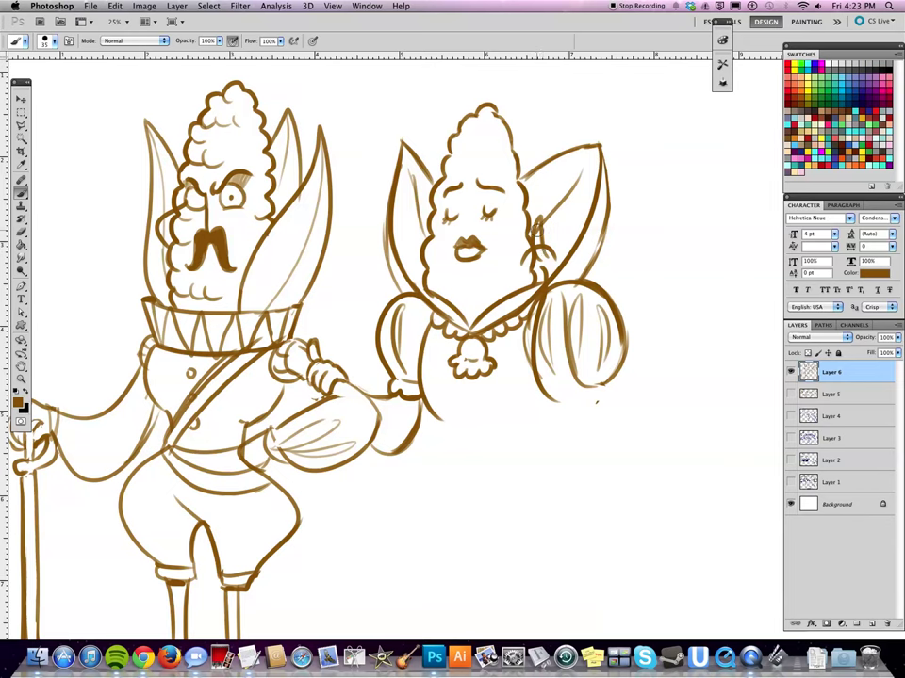
key(ctrl+z)
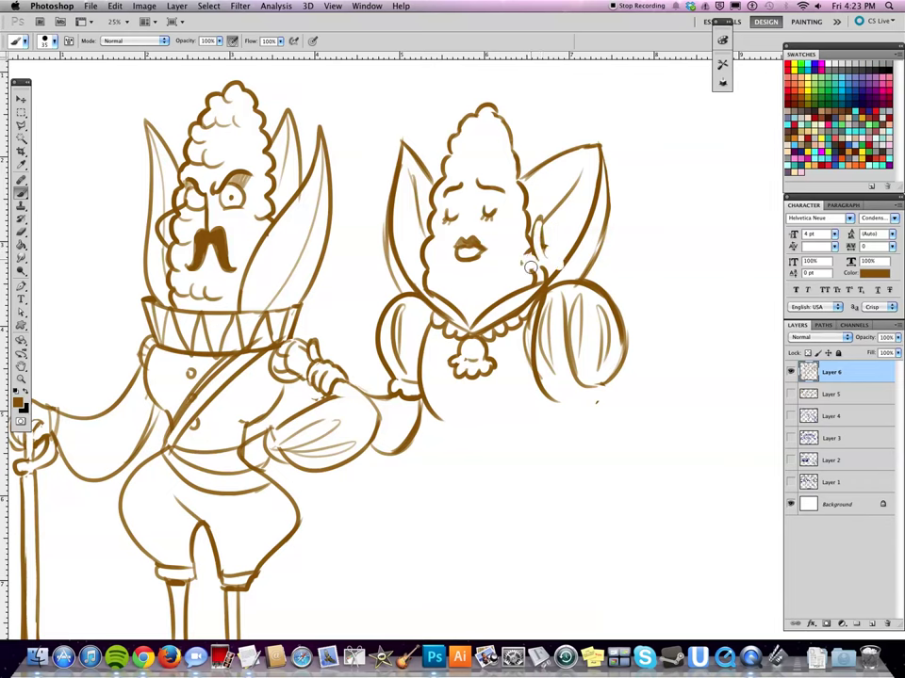
mouse_move(549, 280)
mouse_down()
mouse_move(542, 256)
mouse_move(556, 256)
mouse_up()
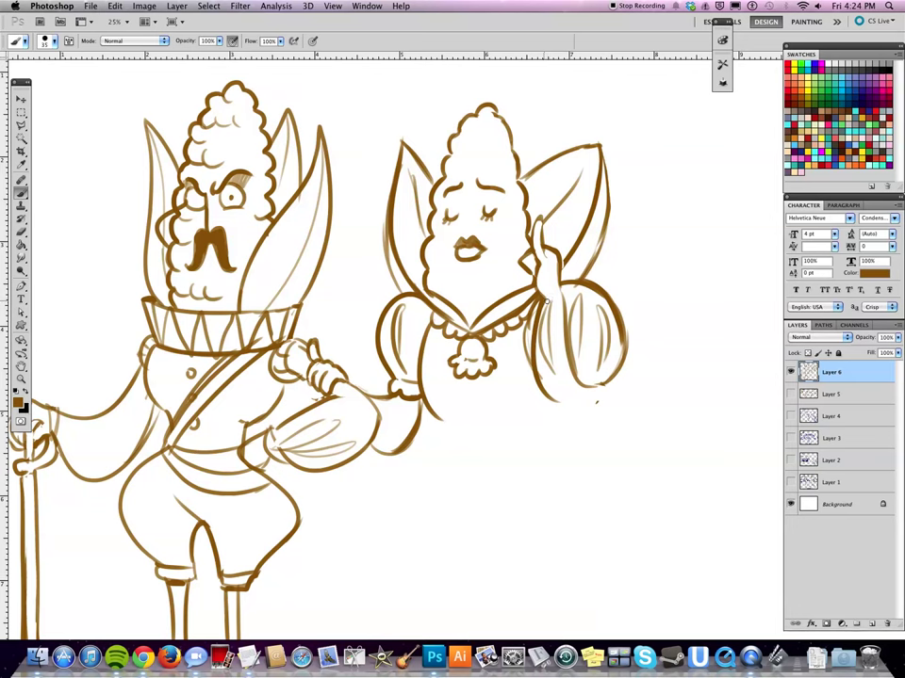
- Sketch the lady's raised hand and redraw the sleeve's inner and lower lines, undoing rejected strokes
mouse_move(544, 300)
mouse_down()
mouse_move(570, 279)
mouse_move(569, 292)
mouse_up()
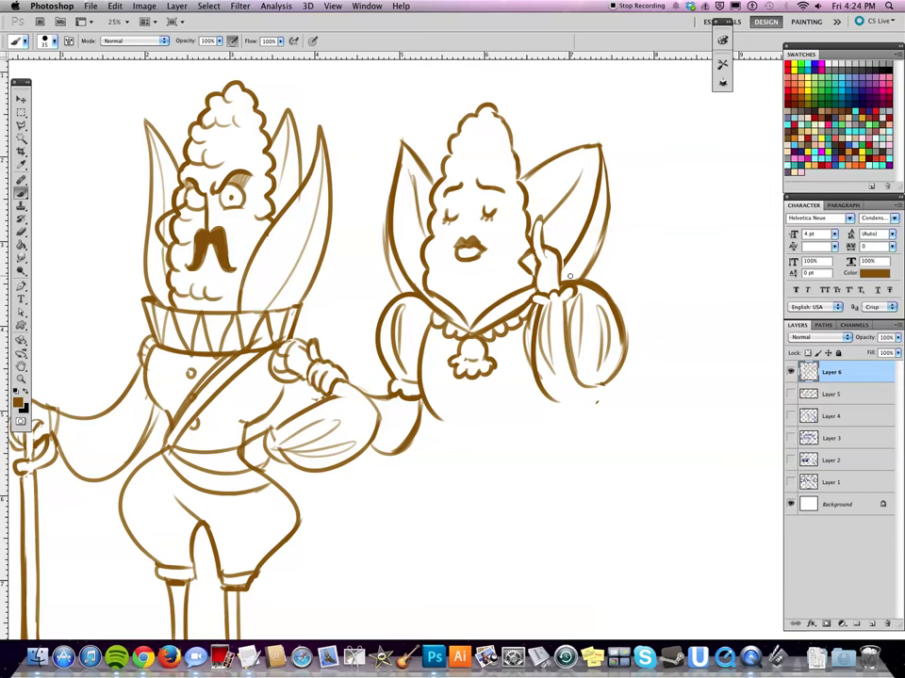
drag(549, 307, 551, 369)
mouse_move(533, 332)
mouse_down()
mouse_move(592, 417)
mouse_move(615, 396)
mouse_up()
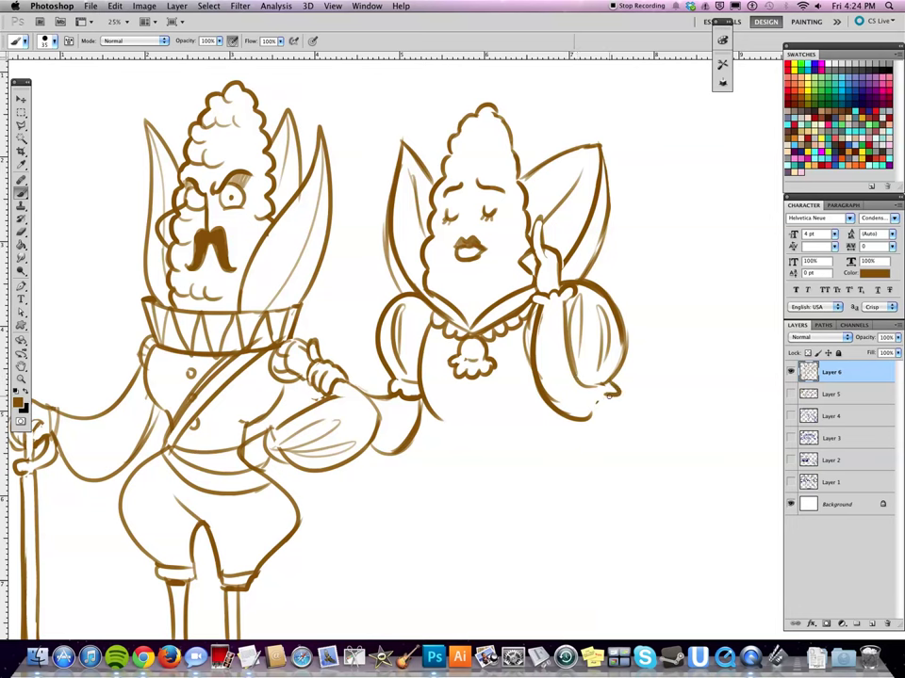
drag(530, 377, 577, 426)
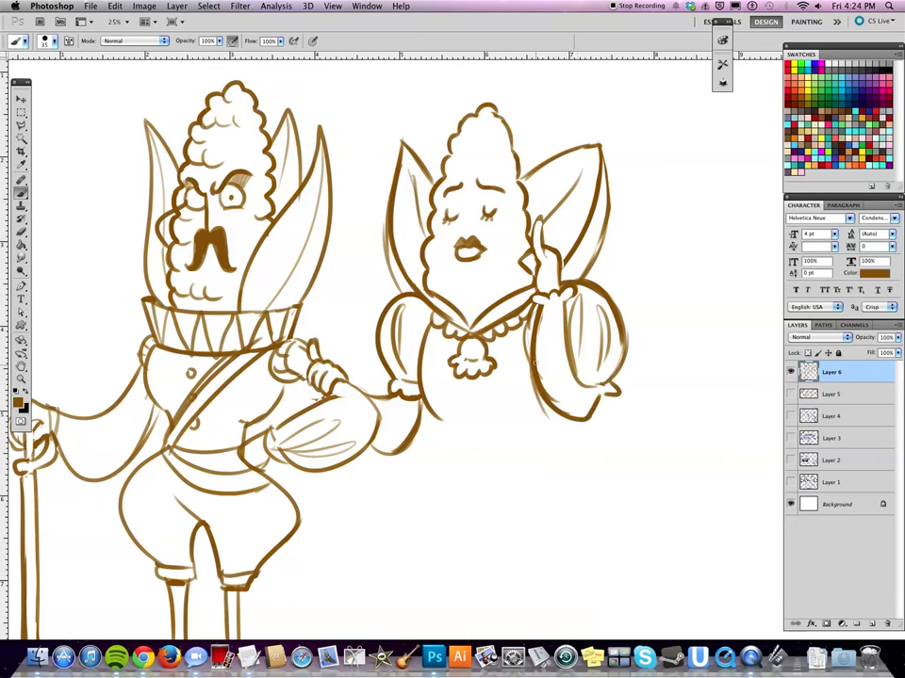
key(ctrl+z)
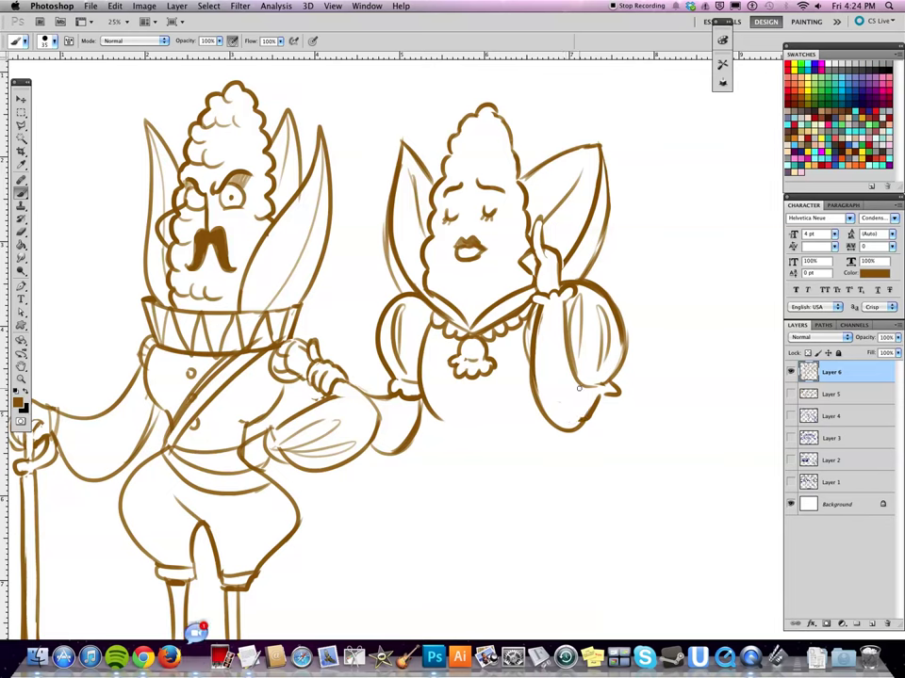
drag(521, 266, 512, 214)
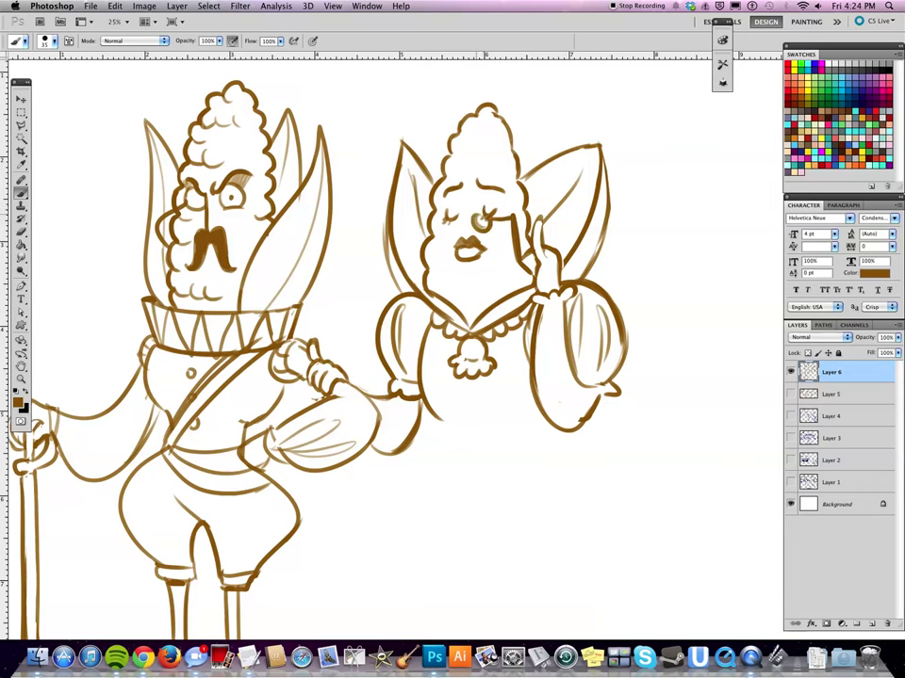
key(ctrl+z)
key(ctrl+z)
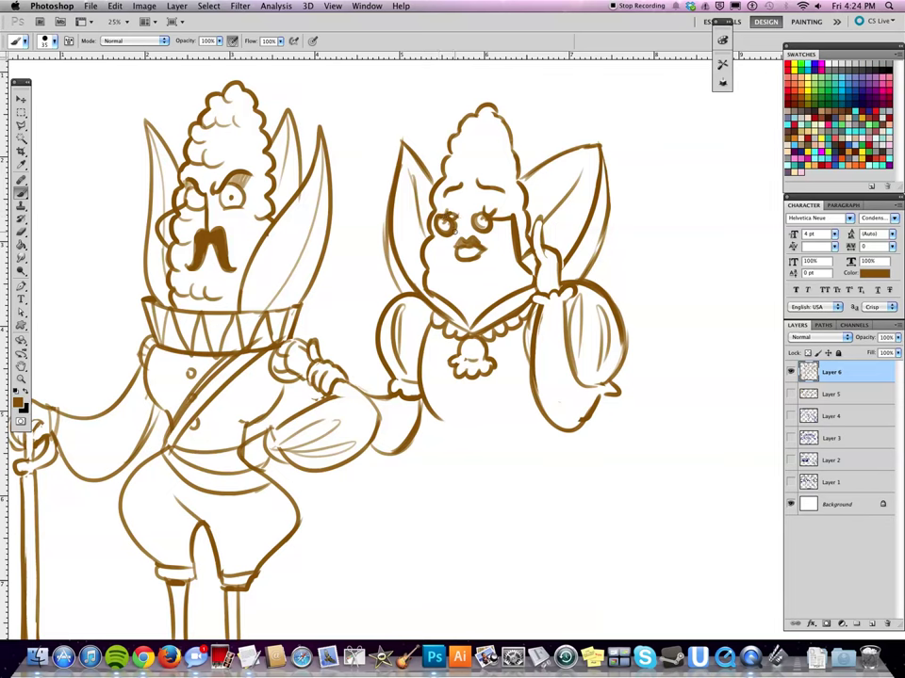
key(ctrl+z)
key(ctrl+z)
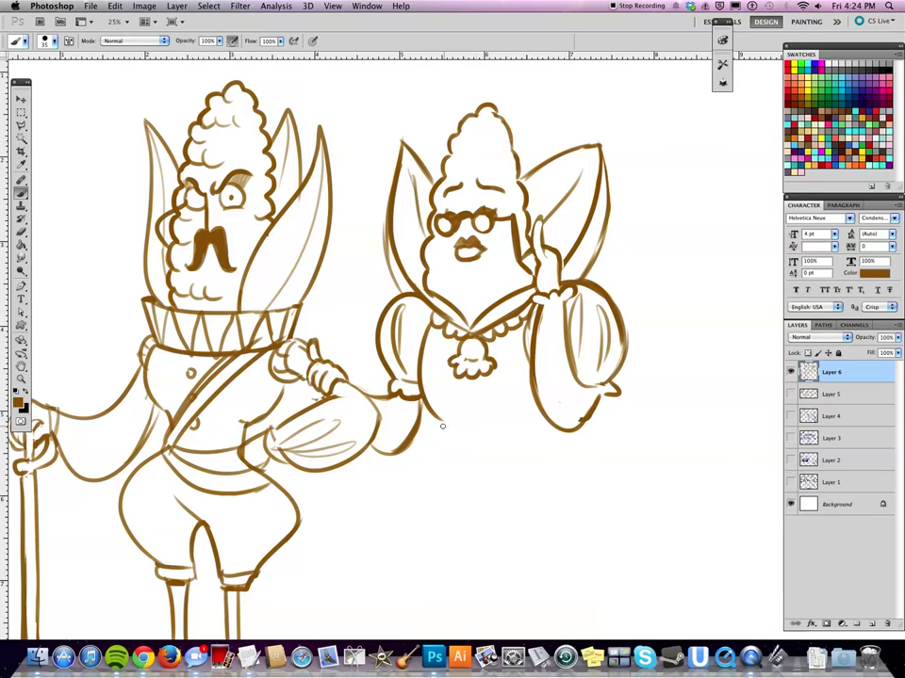
- Draw both sides of the lady's skirt, the curved bodice edge and the waistline
drag(439, 422, 400, 532)
drag(581, 435, 629, 554)
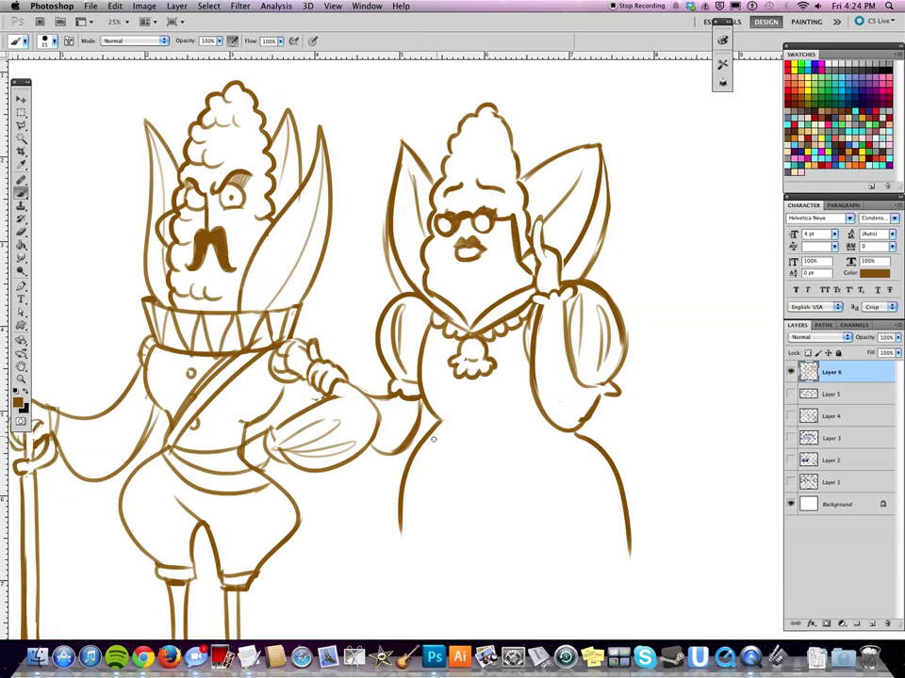
drag(448, 441, 619, 461)
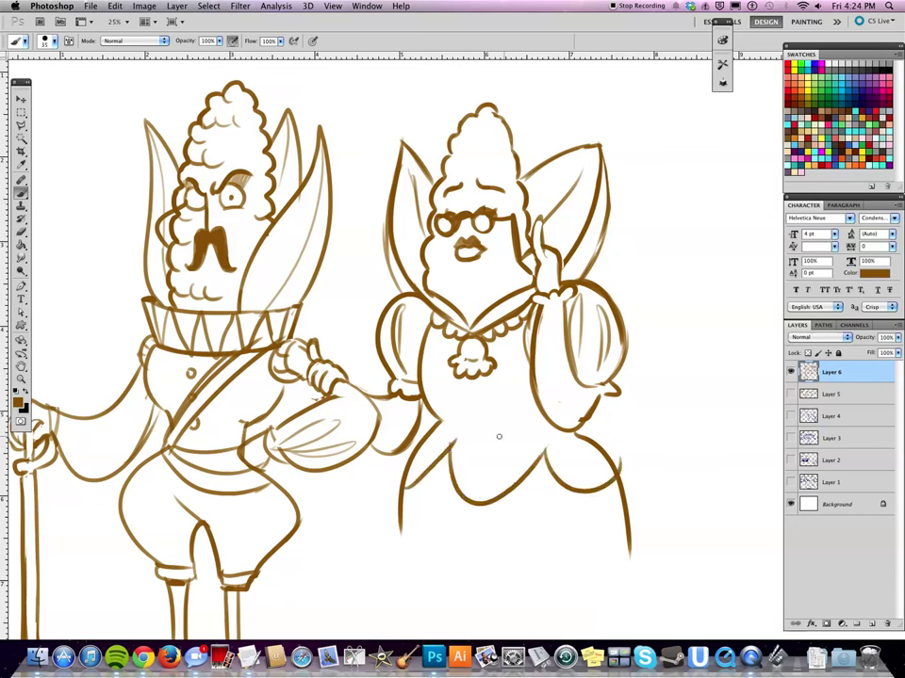
drag(439, 422, 531, 429)
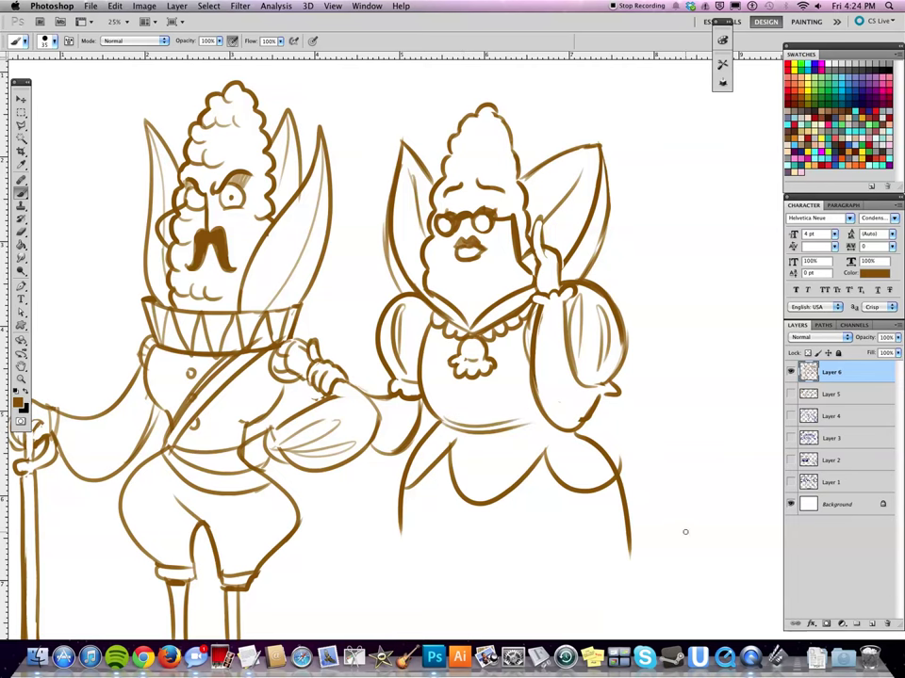
- Extend the skirt sides to a flared end and draw the scalloped hem along the bottom
drag(654, 418, 668, 302)
mouse_move(413, 441)
mouse_down()
mouse_move(375, 545)
mouse_move(426, 557)
mouse_move(485, 552)
mouse_up()
mouse_move(647, 418)
mouse_down()
mouse_move(655, 495)
mouse_move(672, 537)
mouse_move(695, 532)
mouse_up()
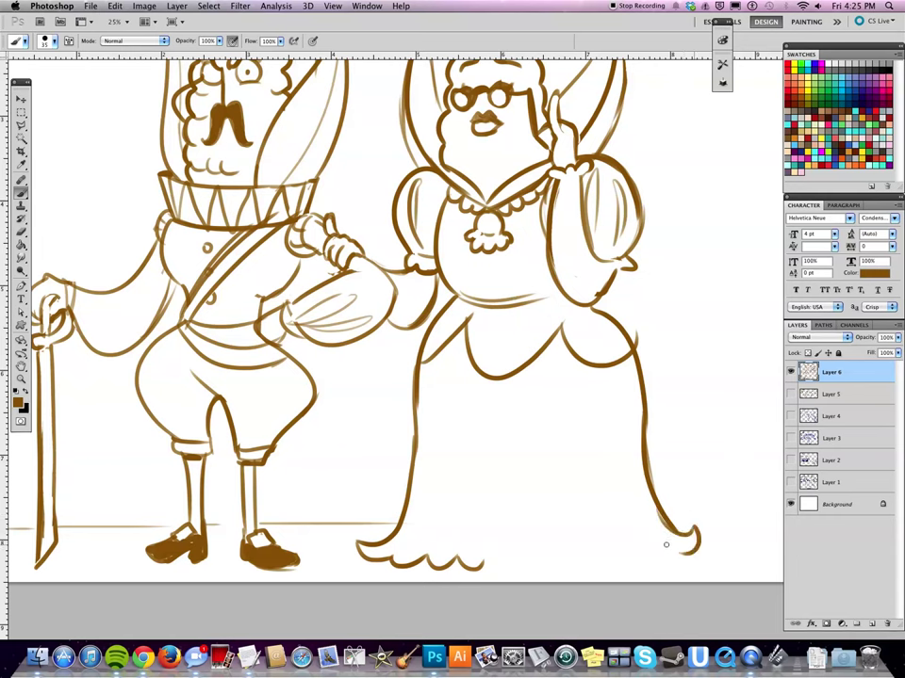
mouse_move(484, 560)
mouse_down()
mouse_move(551, 566)
mouse_move(680, 545)
mouse_up()
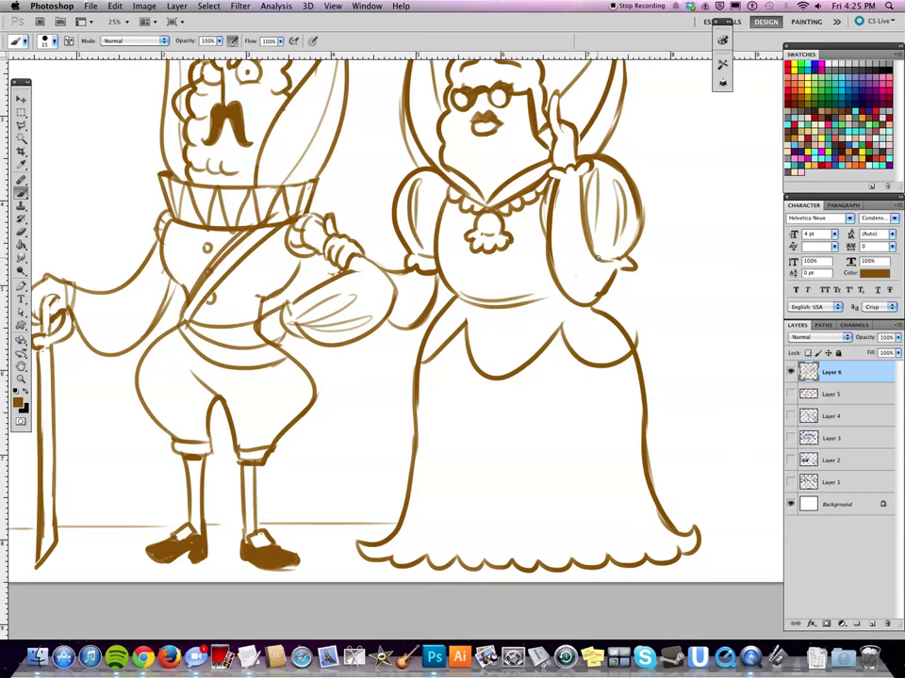
drag(659, 257, 666, 396)
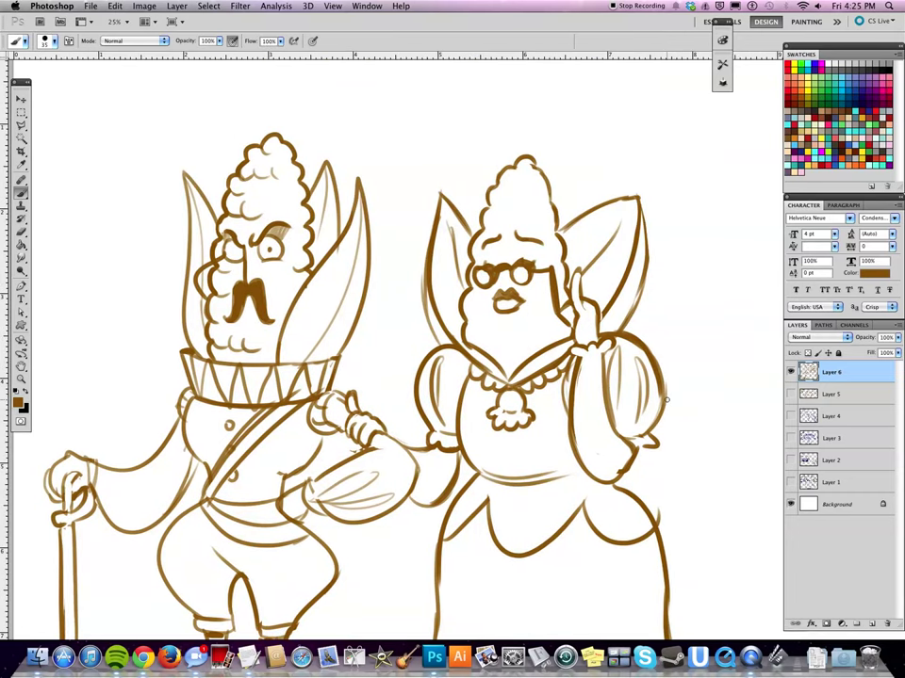
- Erase the lady's old curly hair and redraw it taller with wavy strands and a top curl
mouse_move(513, 178)
mouse_down()
mouse_move(535, 178)
mouse_move(489, 195)
mouse_up()
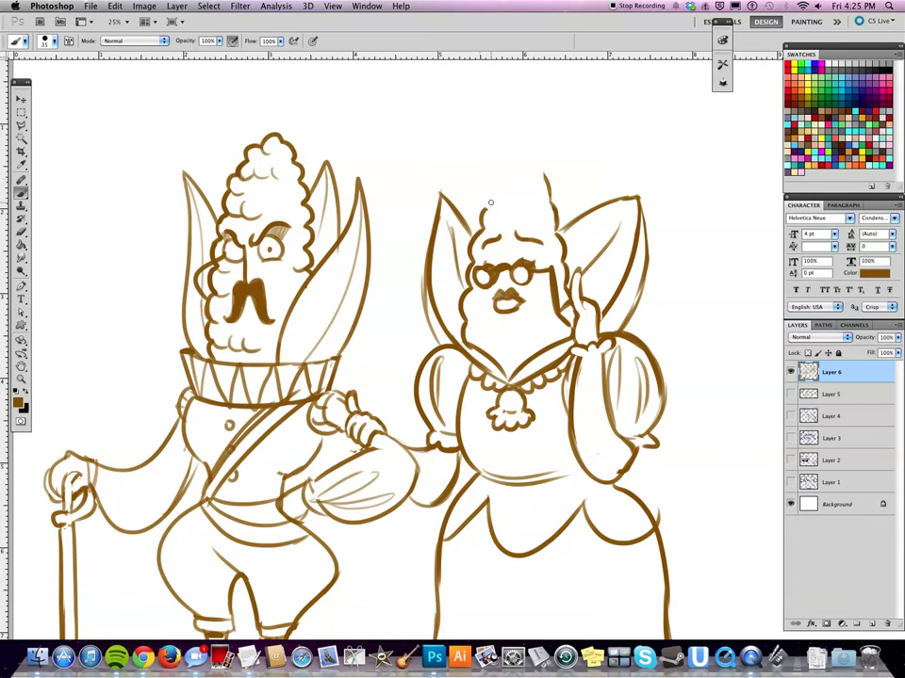
mouse_move(489, 201)
mouse_down()
mouse_move(486, 152)
mouse_move(550, 198)
mouse_up()
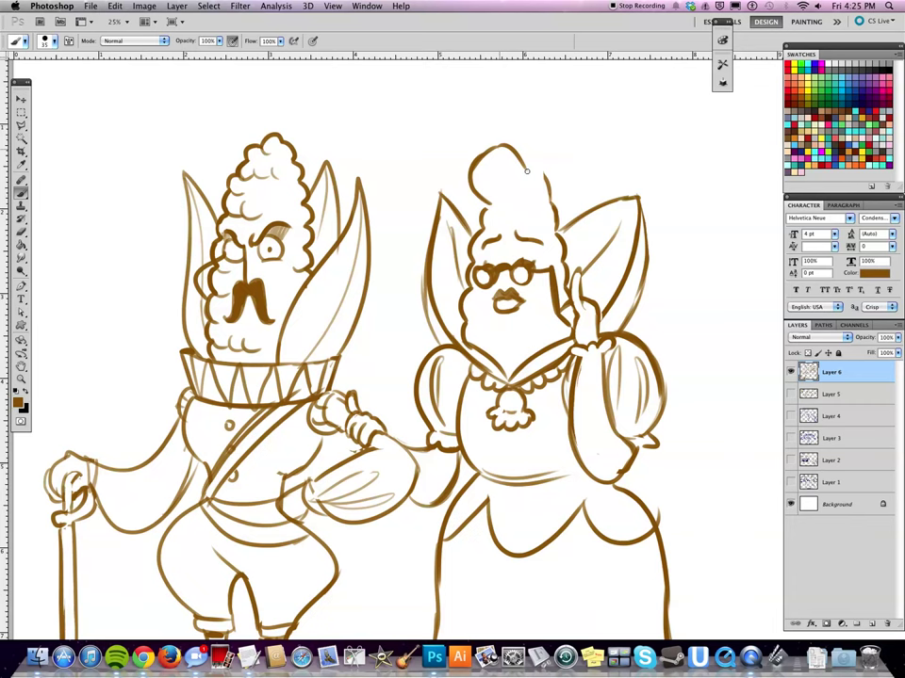
mouse_move(491, 213)
mouse_down()
mouse_move(544, 167)
mouse_move(537, 176)
mouse_move(499, 165)
mouse_move(544, 163)
mouse_up()
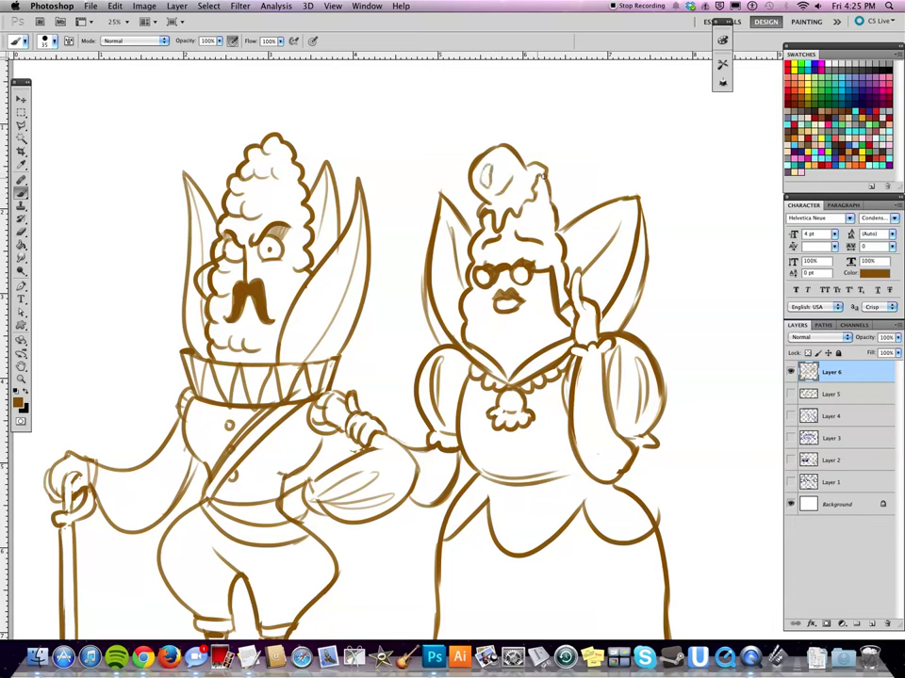
drag(531, 162, 518, 152)
drag(530, 213, 552, 206)
- Add the lady's cheek and jaw line, darken her sleeve cuff and draw fingers at it
drag(465, 323, 479, 335)
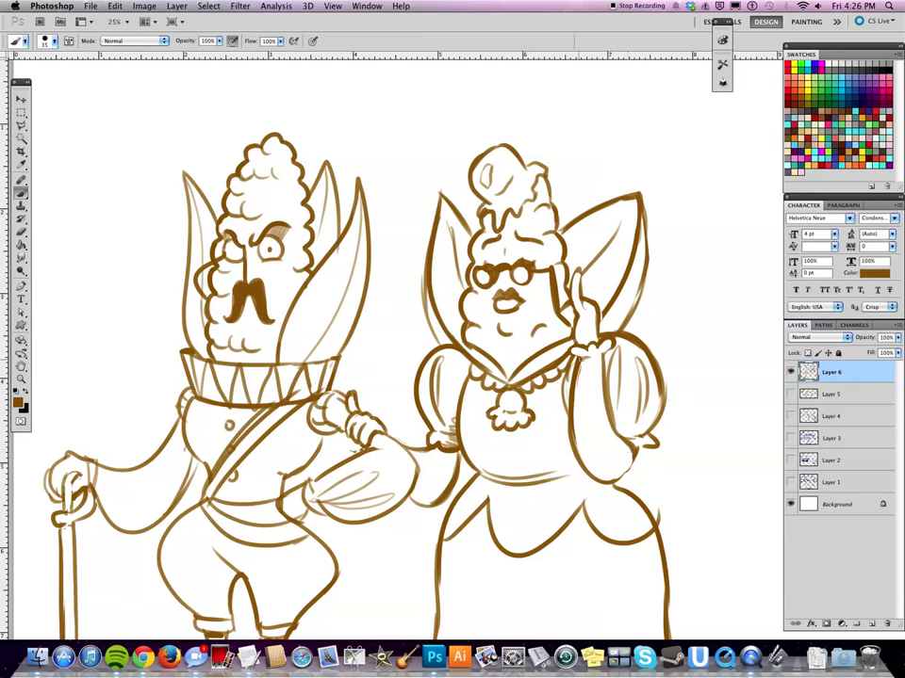
drag(381, 420, 402, 430)
drag(624, 477, 648, 441)
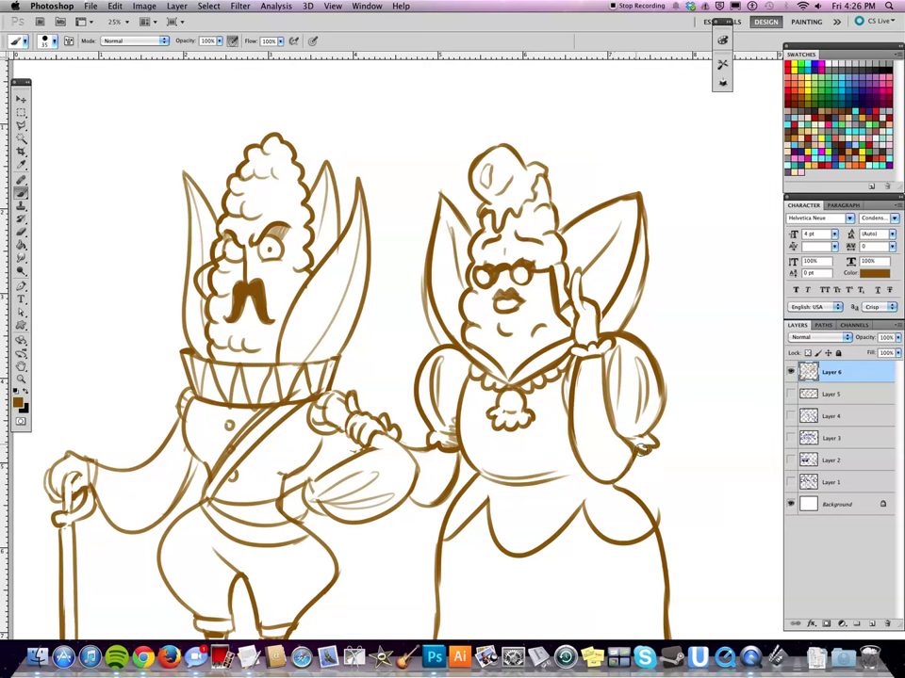
mouse_move(652, 431)
mouse_down()
mouse_move(646, 461)
mouse_move(658, 448)
mouse_up()
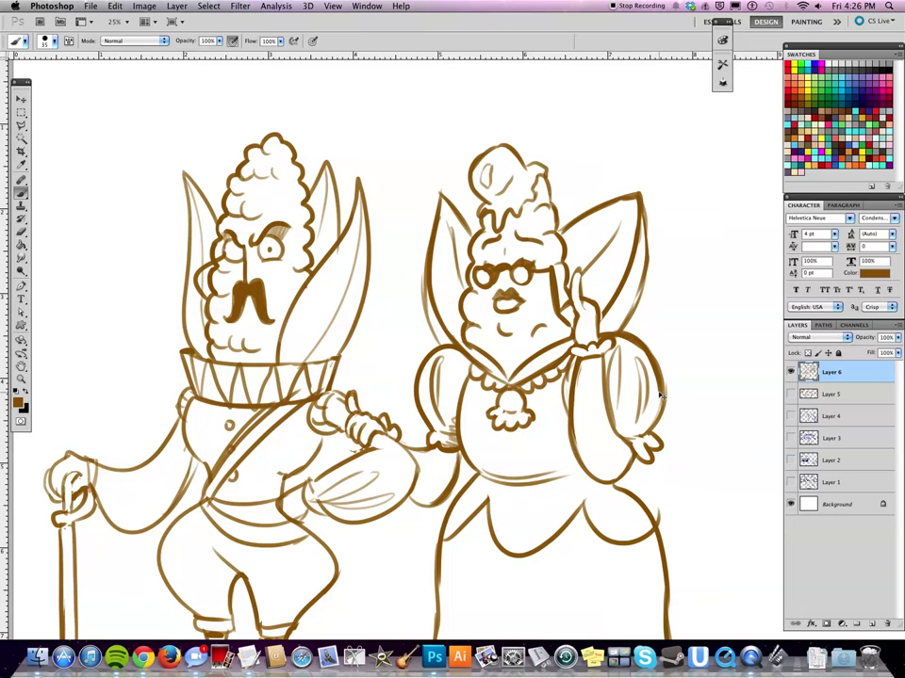
key(super+minus)
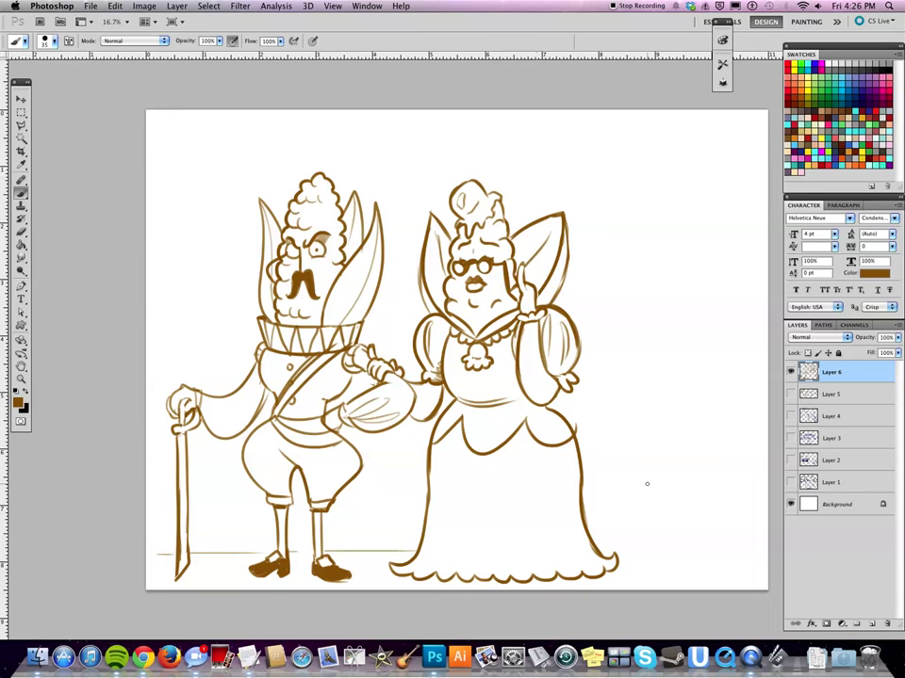
- Sketch a small corn child with bow, face mark, legs and a top hat, undoing unwanted strokes
mouse_move(640, 528)
mouse_down()
mouse_move(676, 516)
mouse_move(659, 544)
mouse_move(667, 534)
mouse_move(634, 542)
mouse_move(655, 557)
mouse_move(650, 566)
mouse_move(684, 560)
mouse_up()
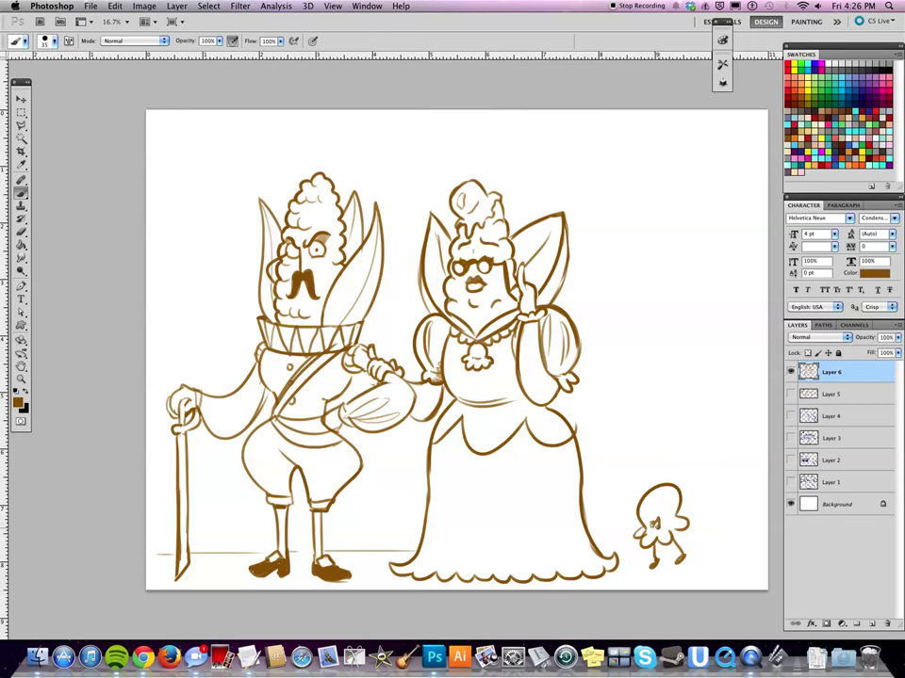
drag(644, 519, 652, 530)
drag(639, 503, 647, 507)
key(ctrl+z)
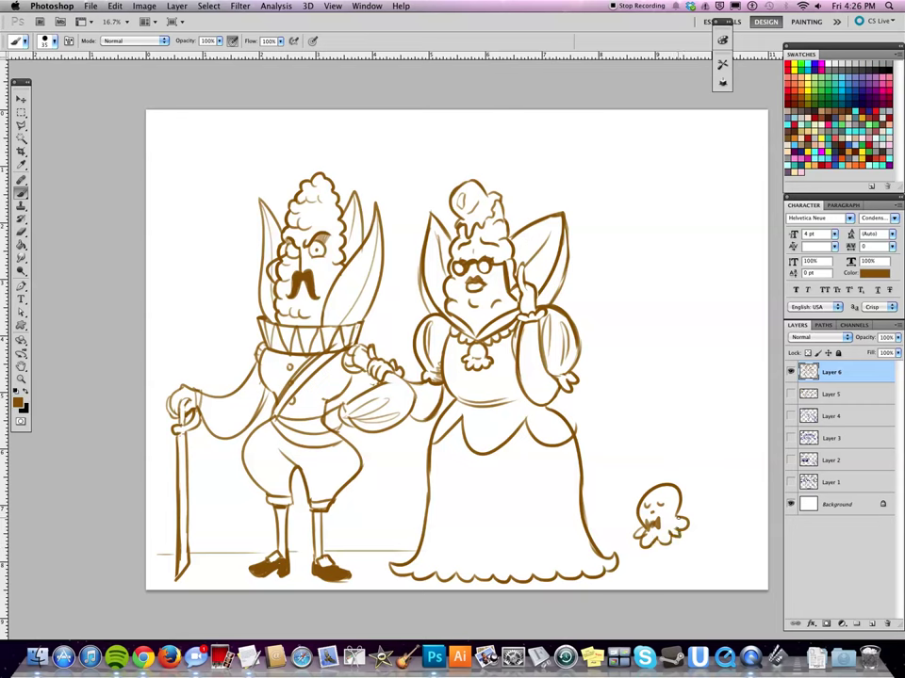
drag(654, 566, 652, 573)
mouse_move(652, 571)
mouse_down()
mouse_move(649, 558)
mouse_move(641, 573)
mouse_move(666, 571)
mouse_up()
drag(685, 521, 696, 511)
key(ctrl+z)
key(ctrl+alt+z)
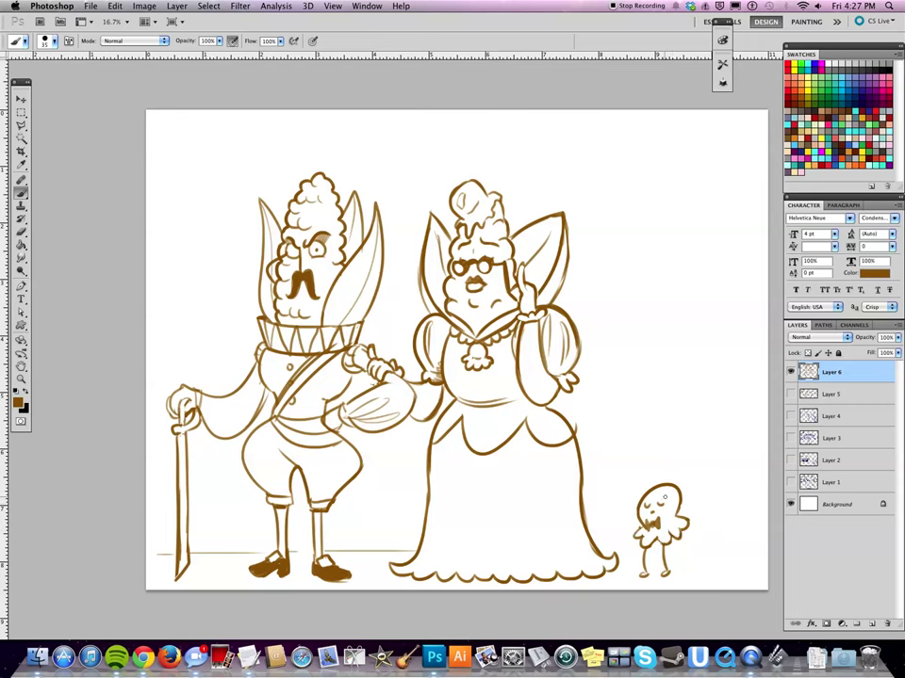
mouse_move(649, 485)
mouse_down()
mouse_move(682, 483)
mouse_move(669, 469)
mouse_up()
- Add two fold lines to the lower skirt and an arrow pointing at the top-hatted child
drag(482, 487, 492, 574)
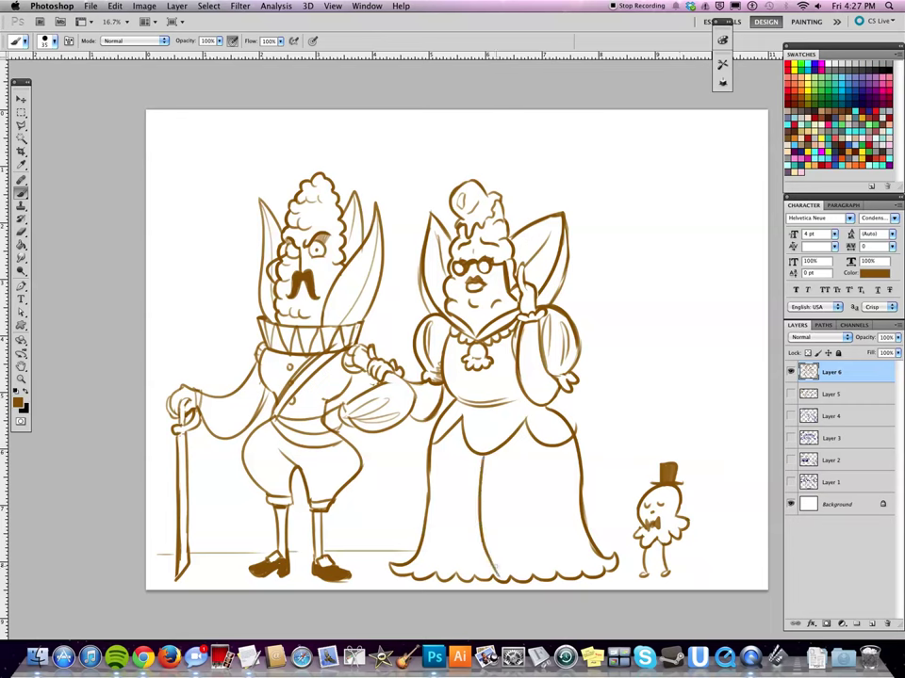
drag(477, 528, 482, 577)
drag(693, 424, 685, 456)
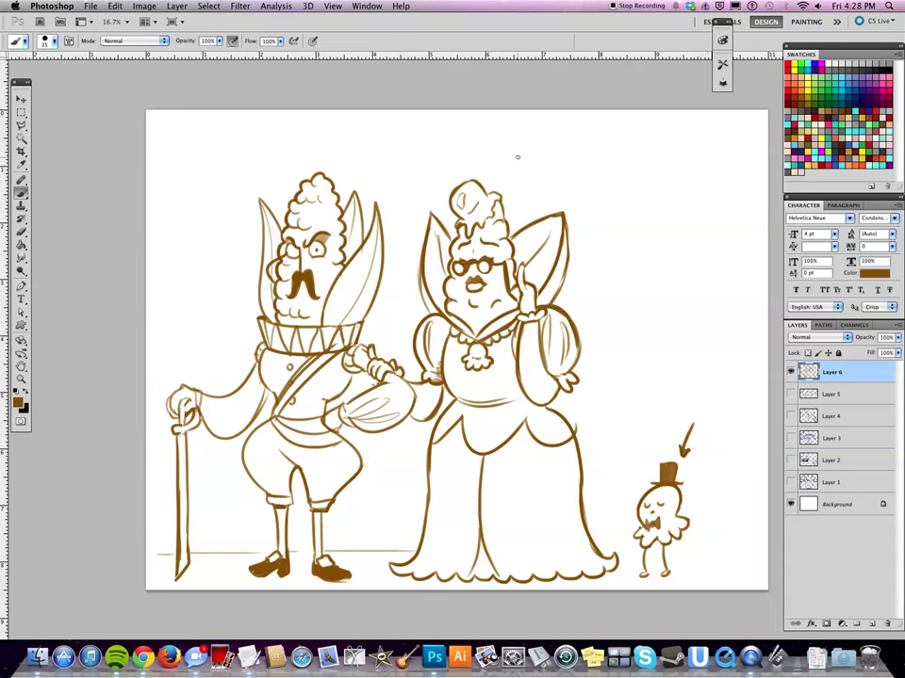
- Draw a downward arrow above the lady's head and a curved arrow above the gentleman's head
mouse_move(582, 165)
mouse_down()
mouse_move(566, 200)
mouse_move(570, 192)
mouse_up()
drag(218, 162, 264, 170)
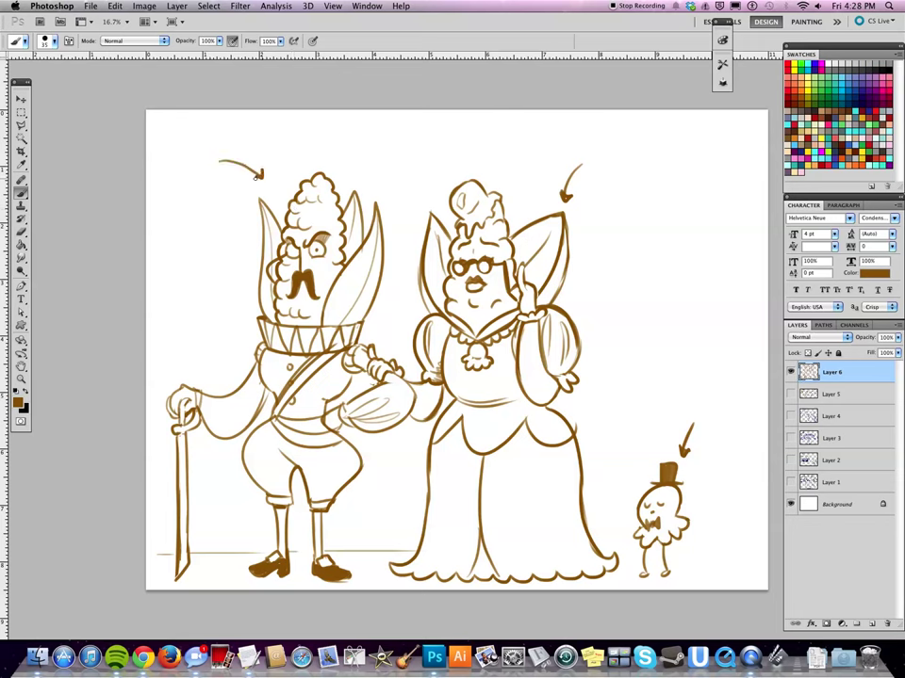